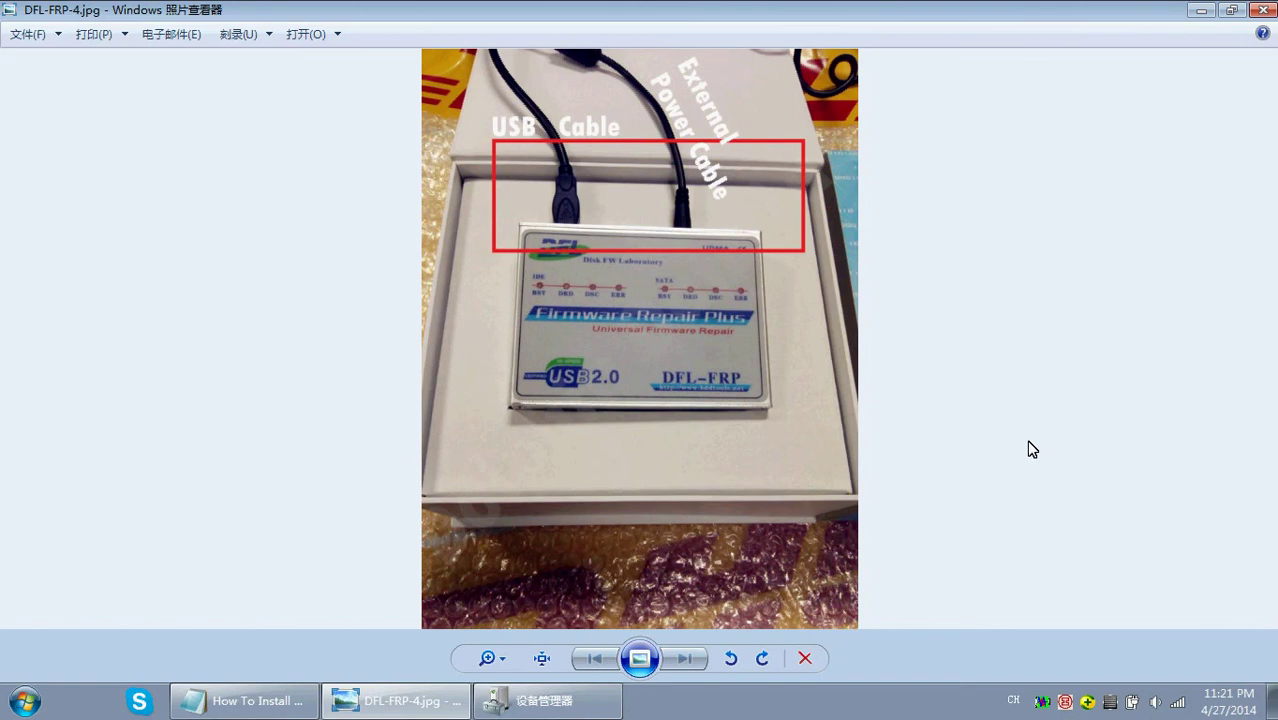
- Bring the How To Install DFL-FRP.txt notes in front of the DFL-FRP photo and nudge the window
click(405, 705)
click(408, 707)
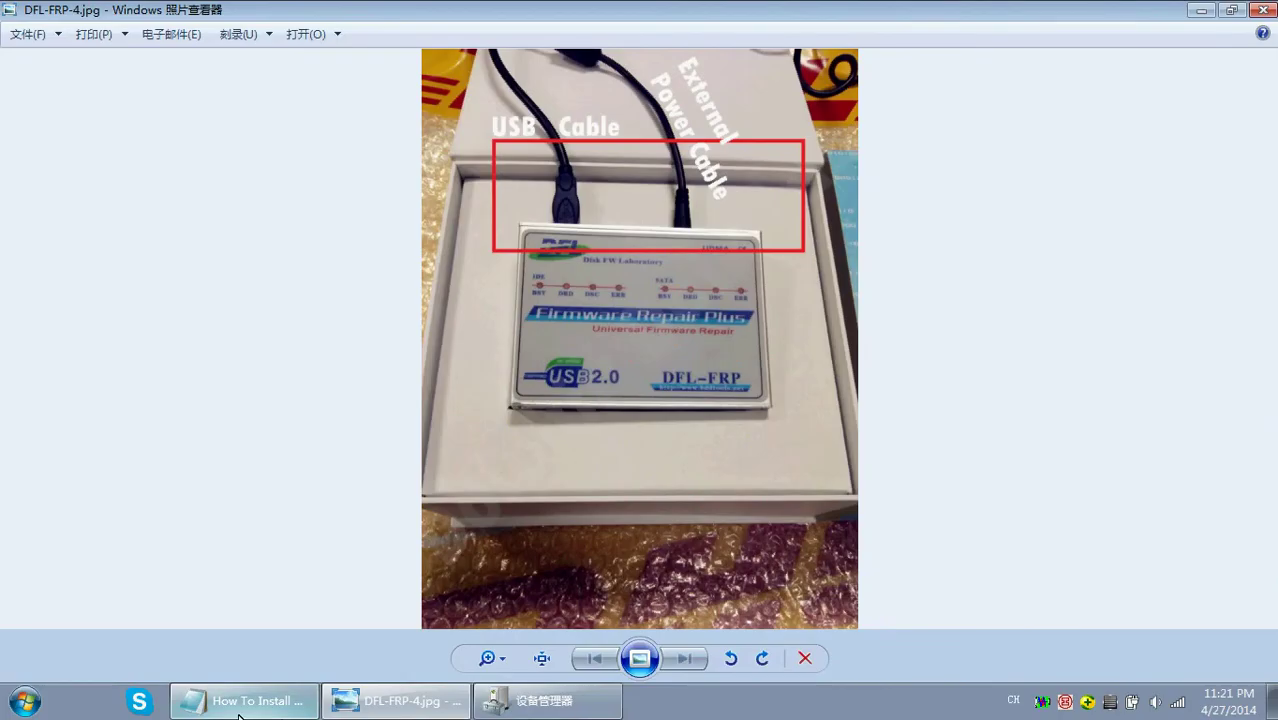
click(245, 700)
drag(718, 132, 700, 114)
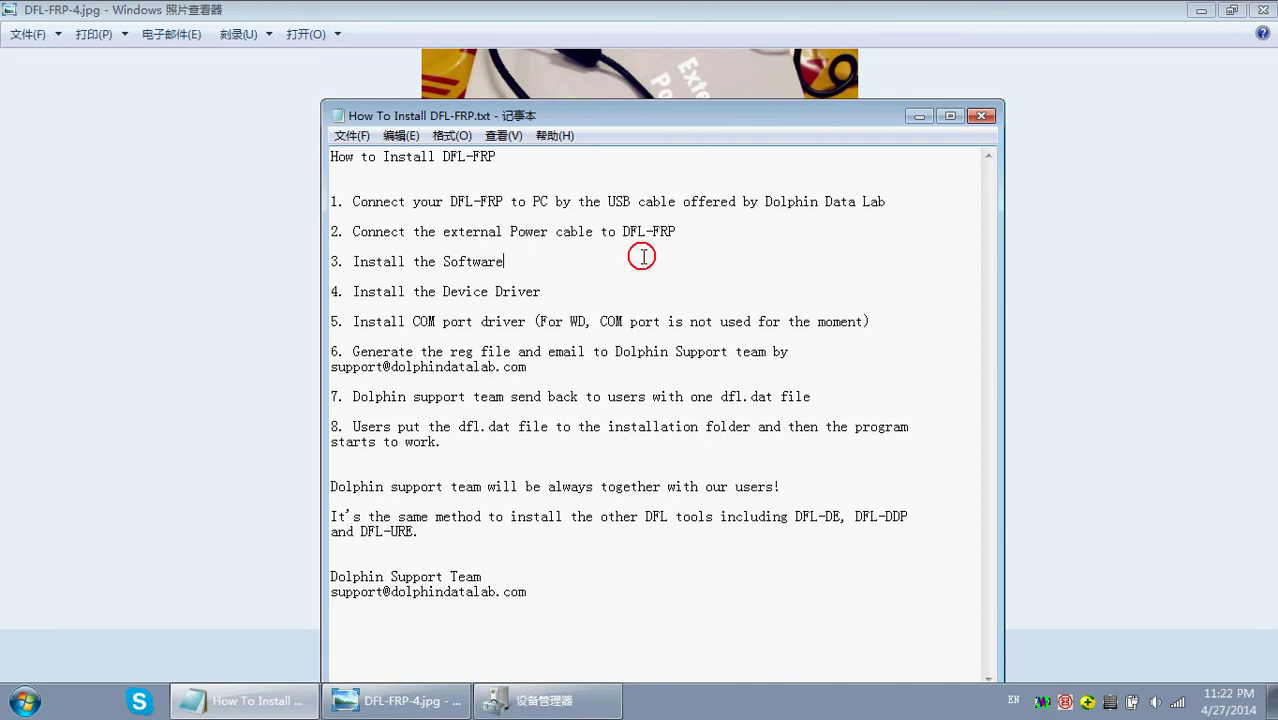
- Read through the install steps, shifting the notes window to reveal the cable photo
click(571, 203)
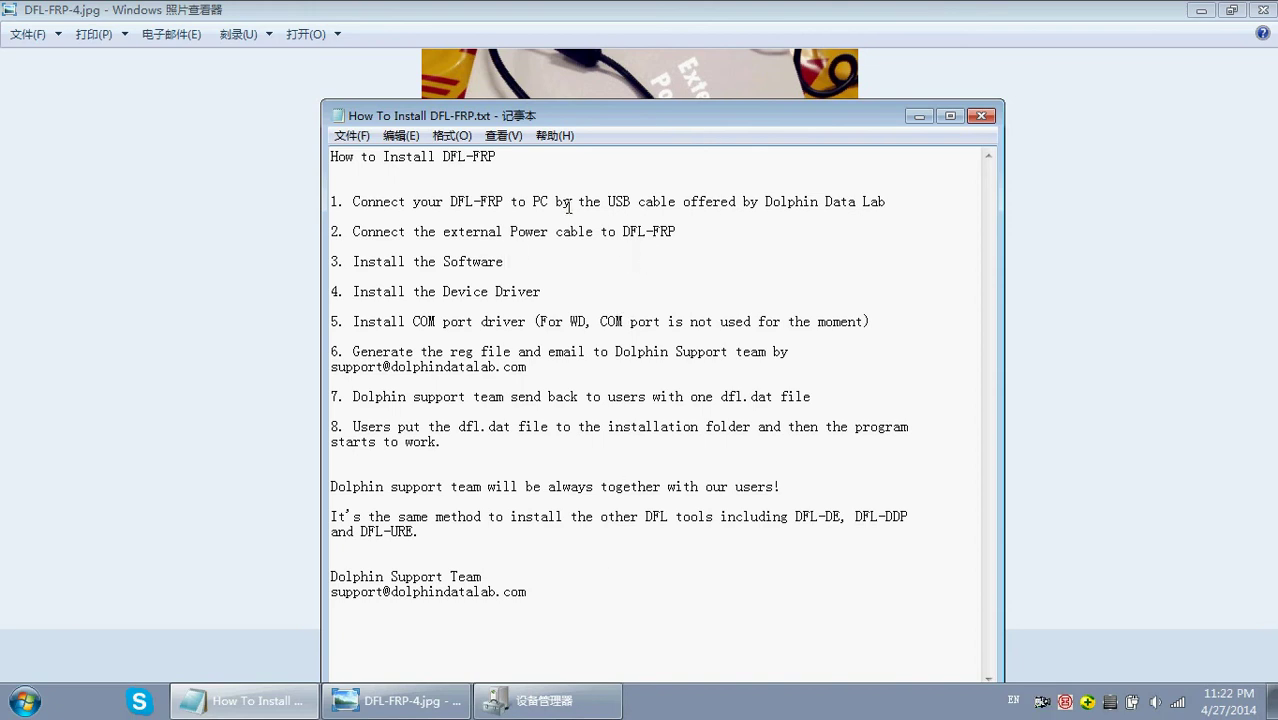
click(692, 234)
drag(741, 120, 758, 289)
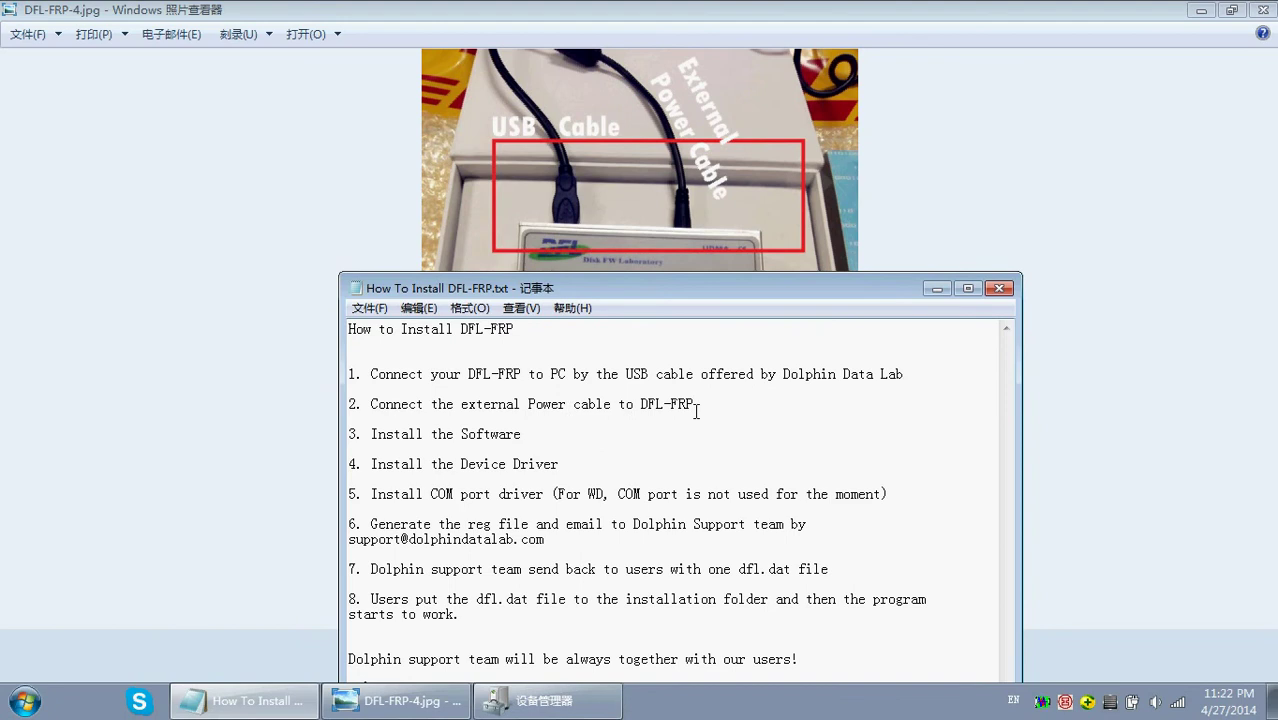
drag(733, 291, 770, 332)
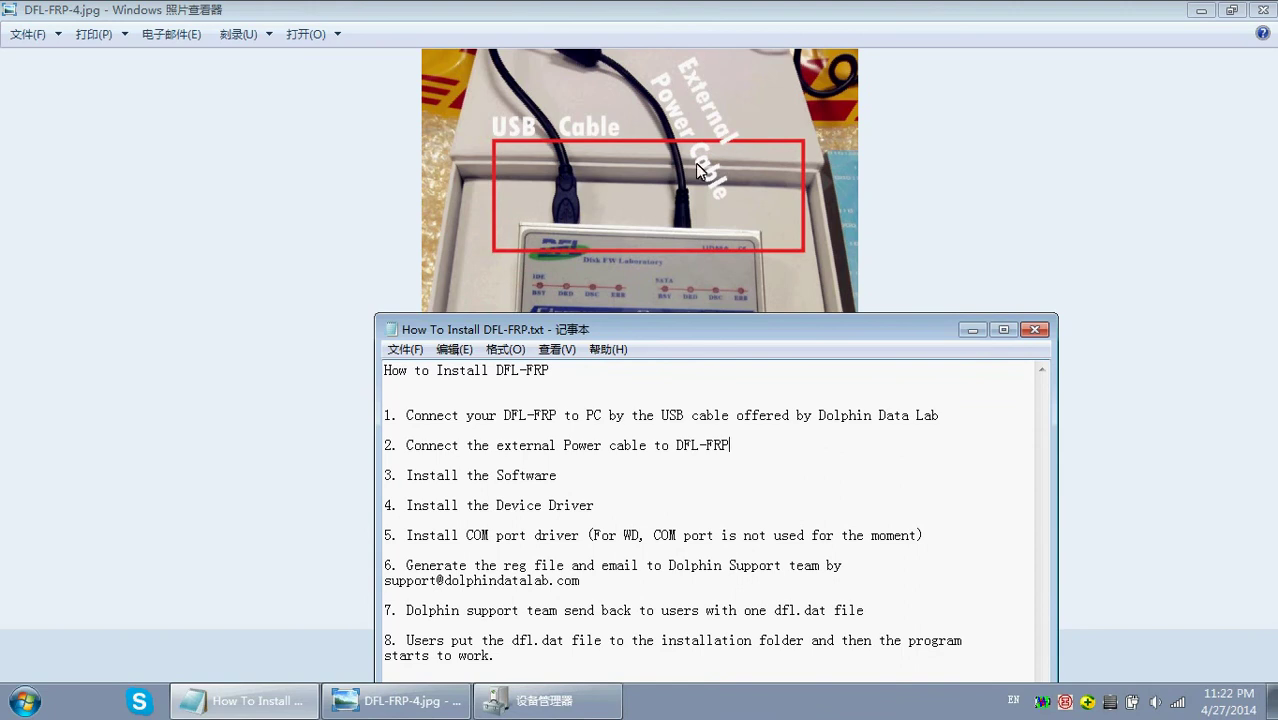
drag(710, 330, 701, 203)
click(592, 340)
click(587, 356)
click(536, 320)
click(577, 326)
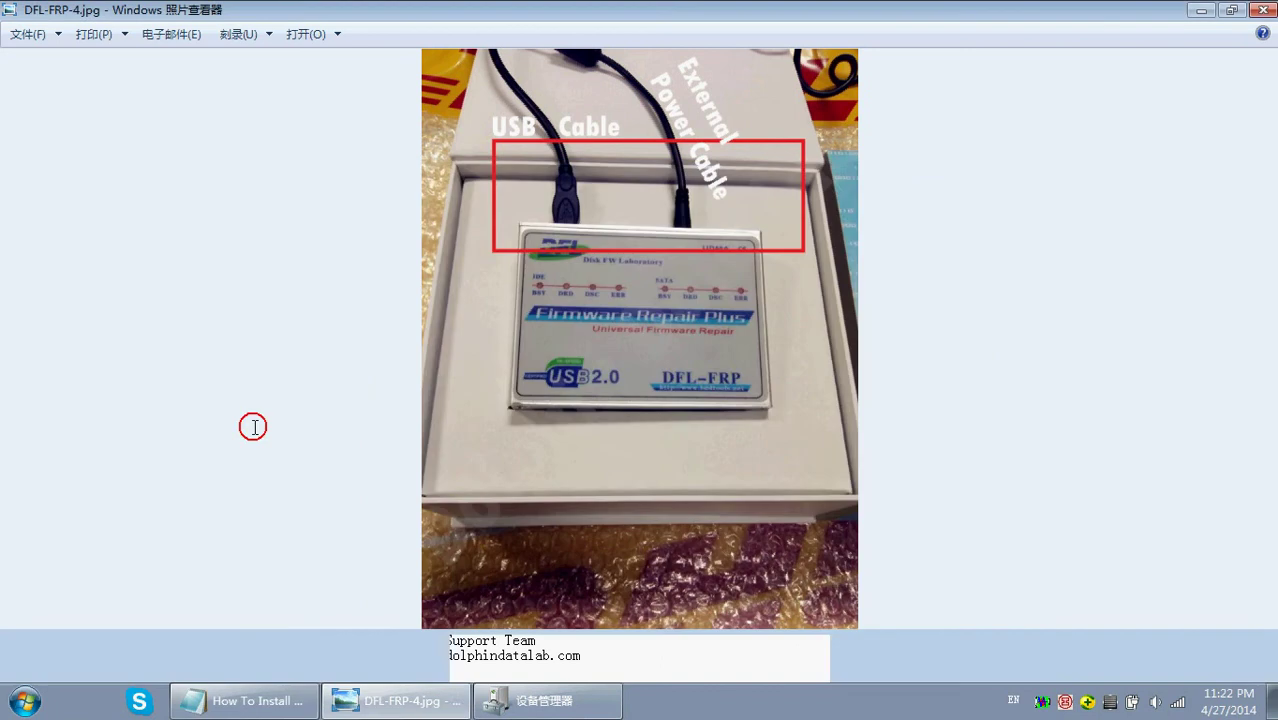
- Minimize the photo viewer, raise the notes window, and select the DFL-ST_1.41_EN.exe installer
click(248, 428)
click(545, 703)
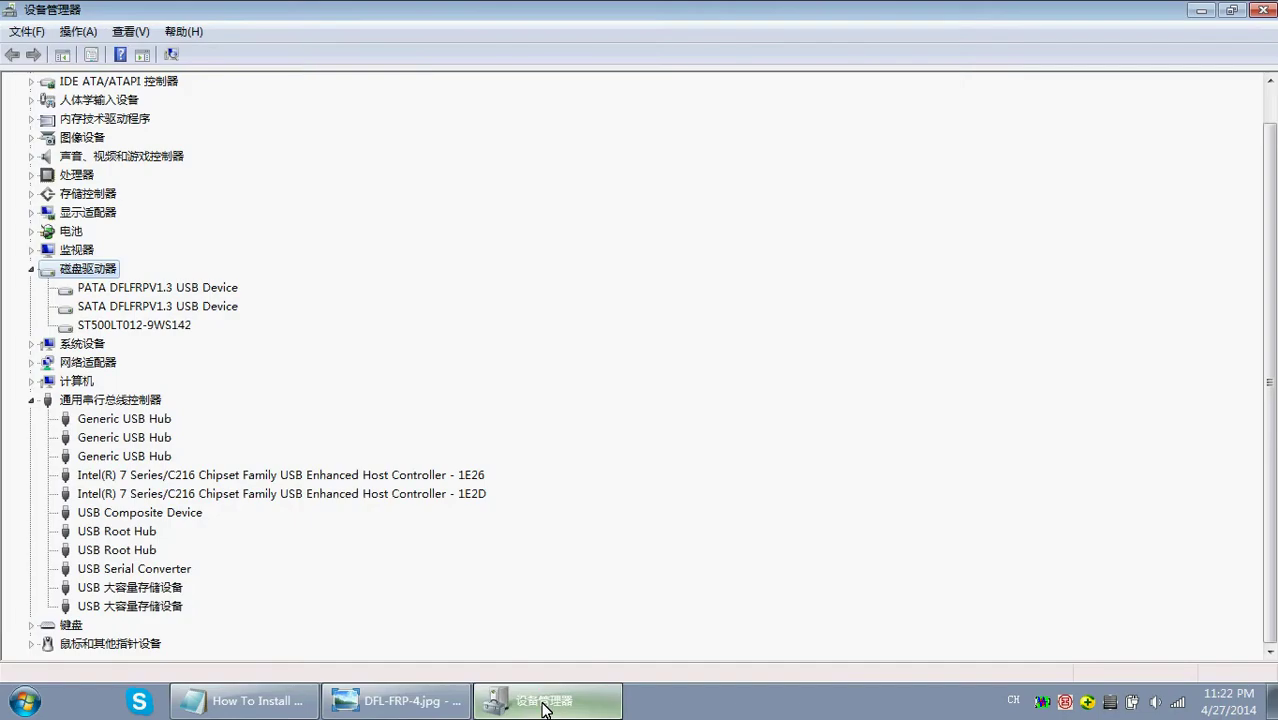
click(530, 702)
click(1199, 20)
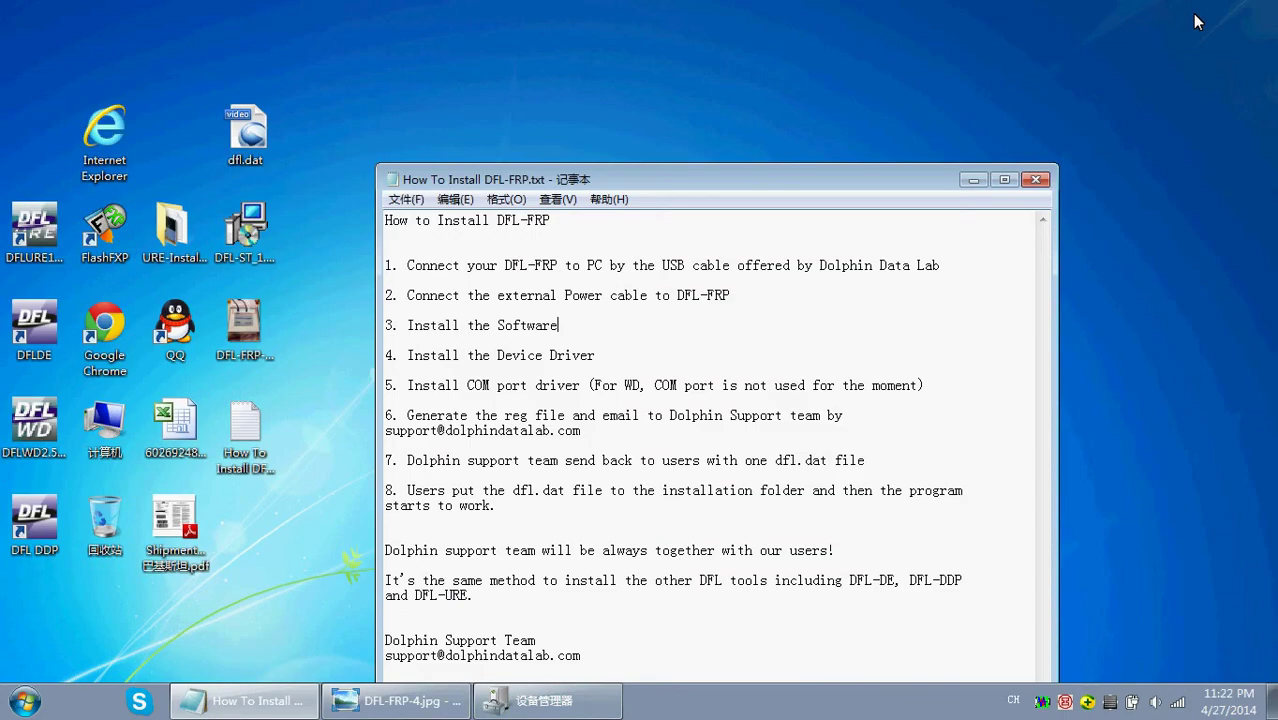
drag(864, 170, 856, 91)
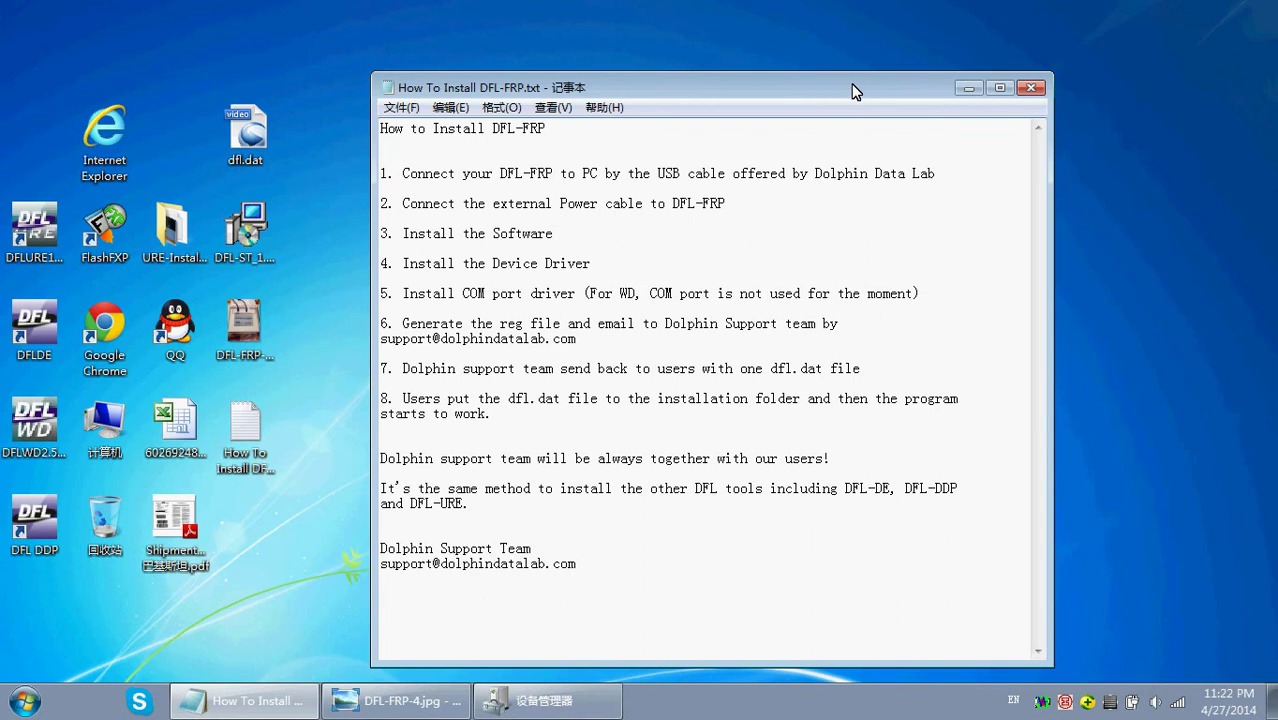
click(255, 232)
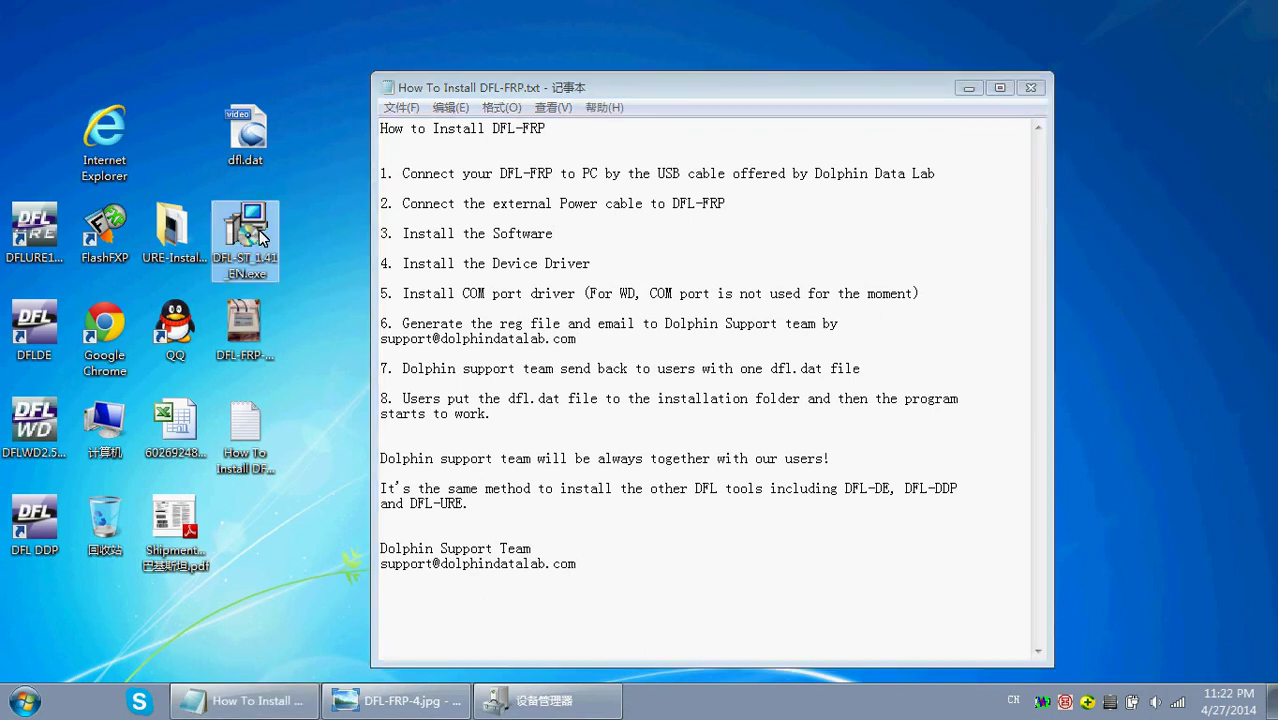
- Launch the DFL-ST 1.41 installer and accept the license agreement
double_click(257, 227)
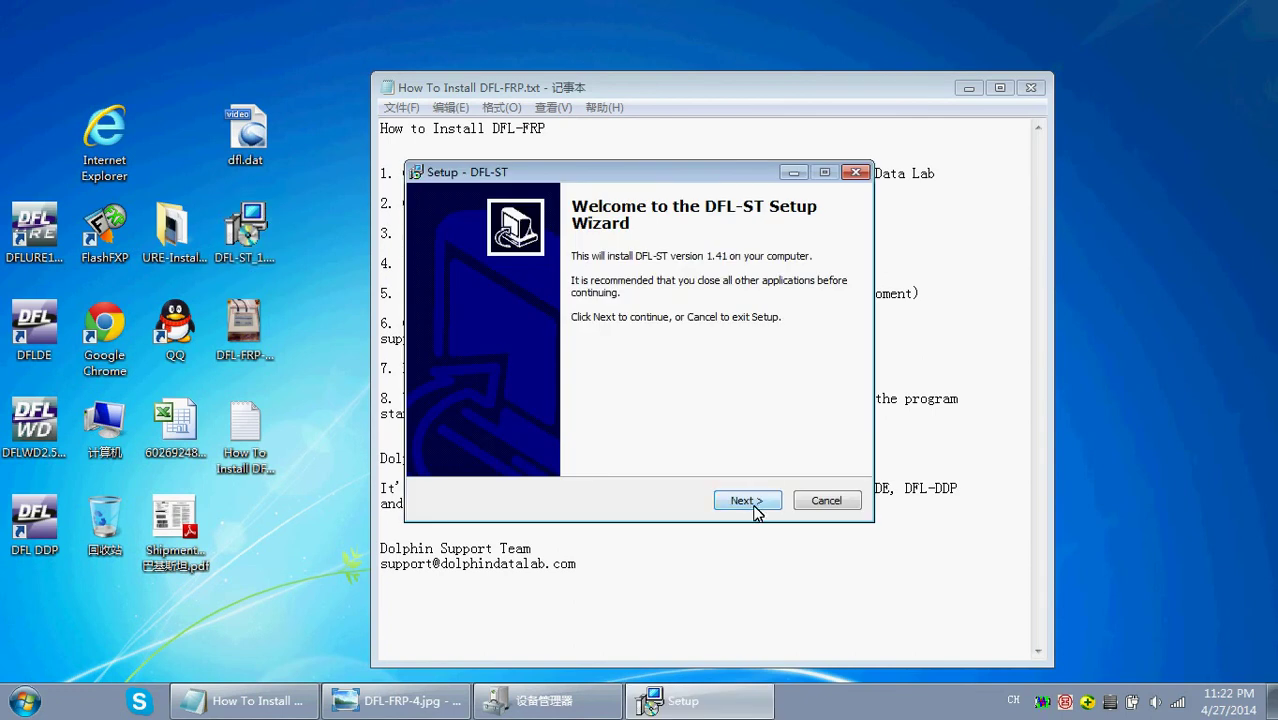
click(749, 499)
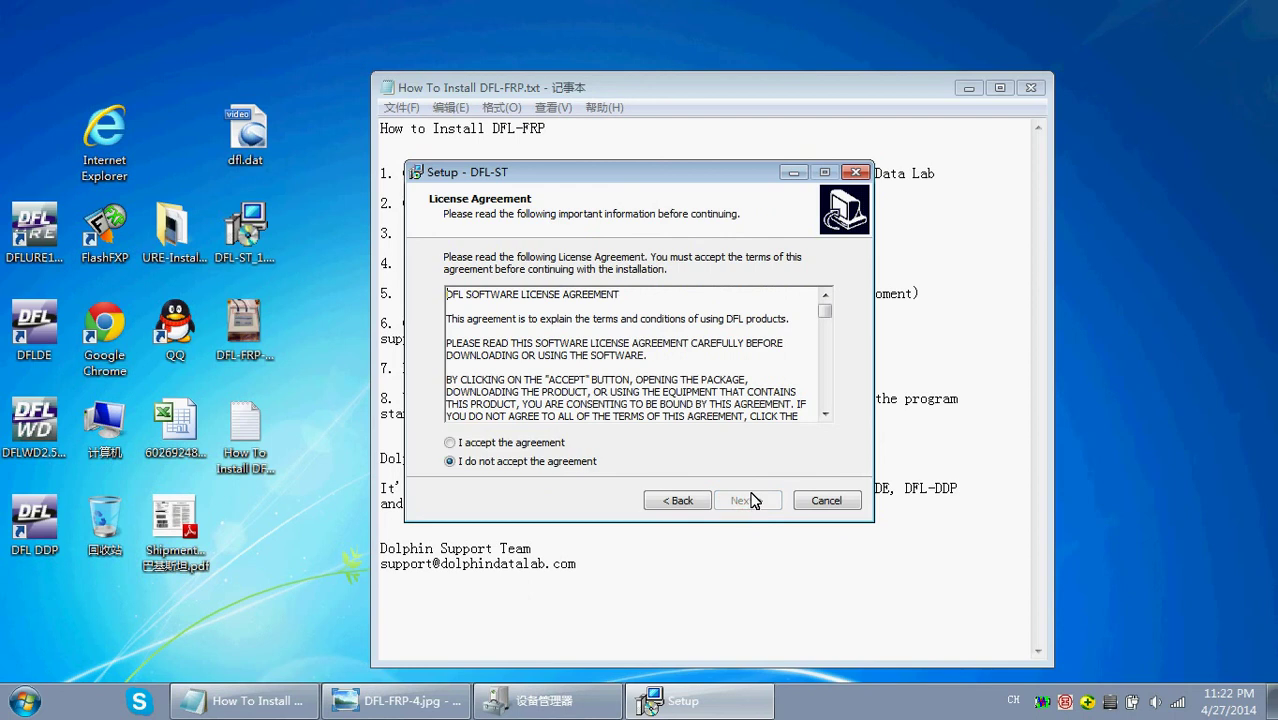
click(545, 446)
click(735, 494)
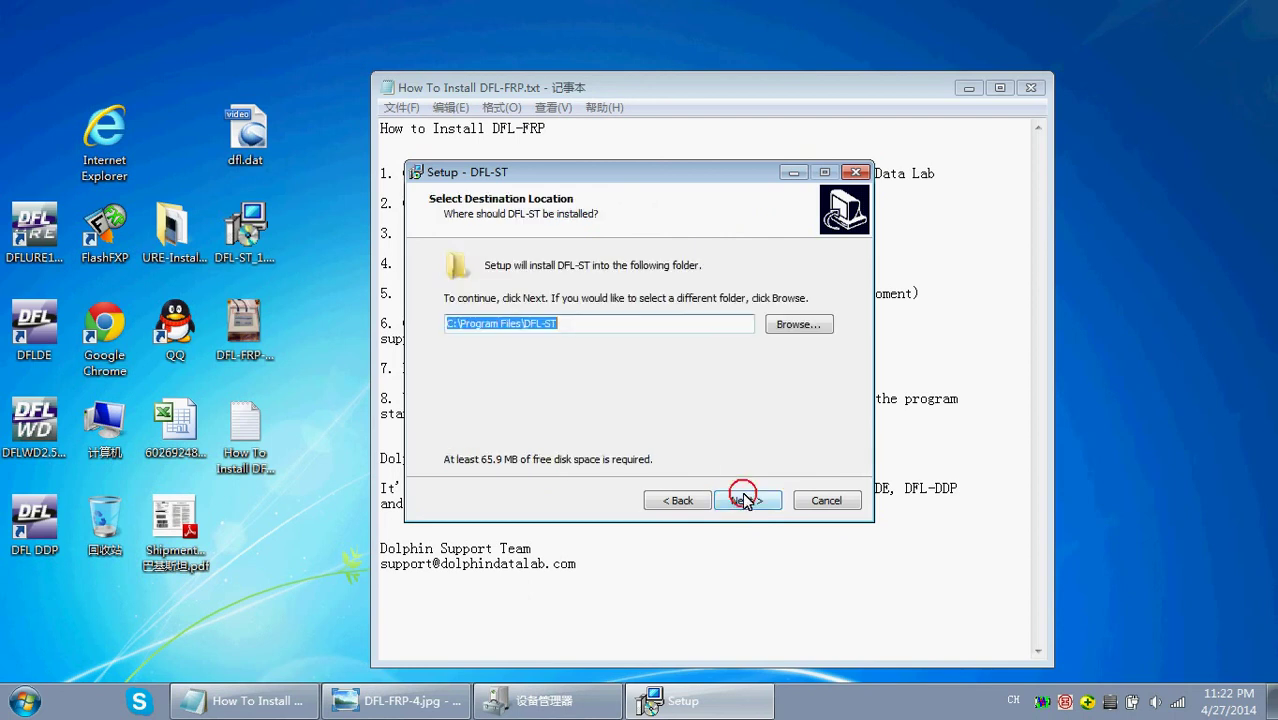
- Keep the default C:\Program Files\DFL-ST install folder and Start Menu folder
click(613, 326)
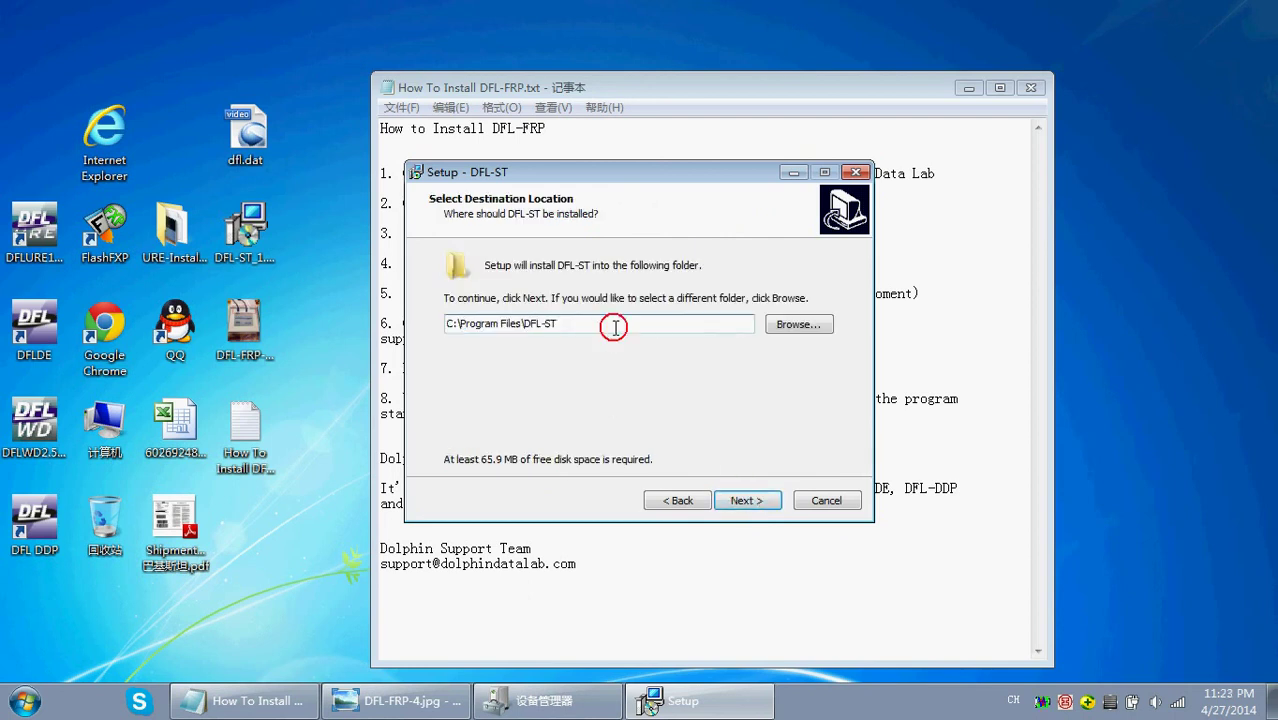
drag(613, 326, 449, 322)
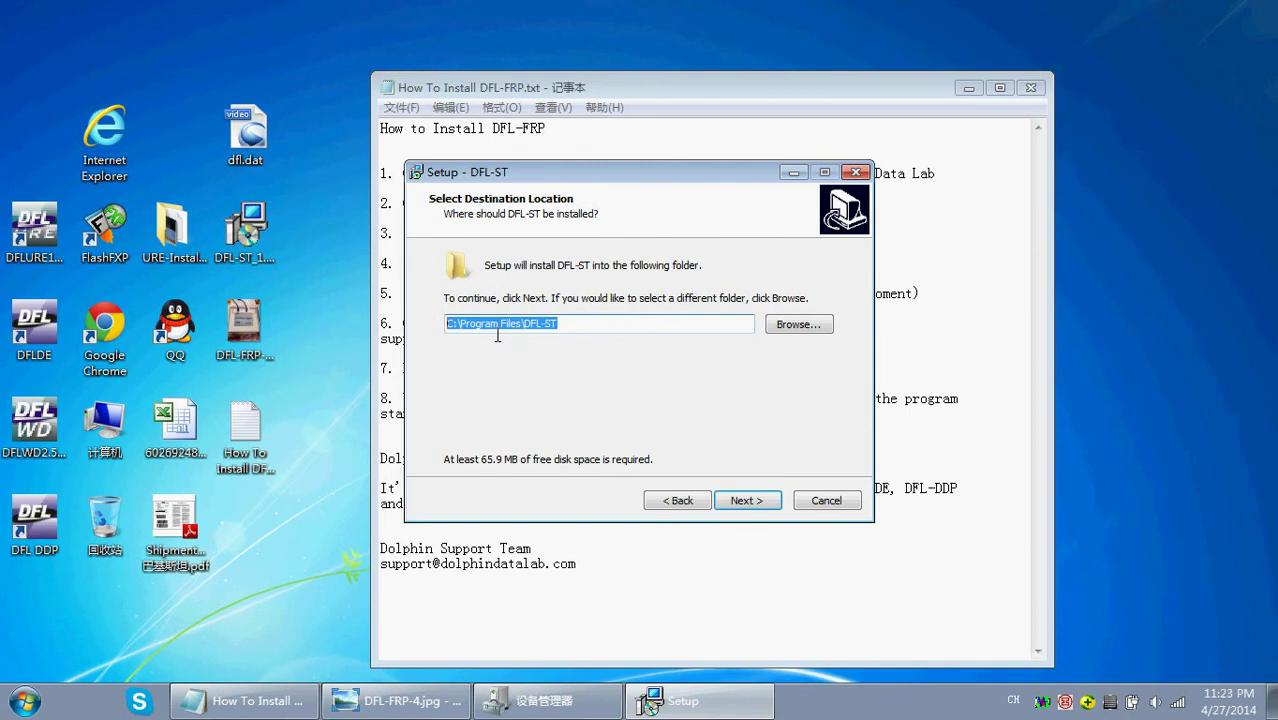
click(584, 326)
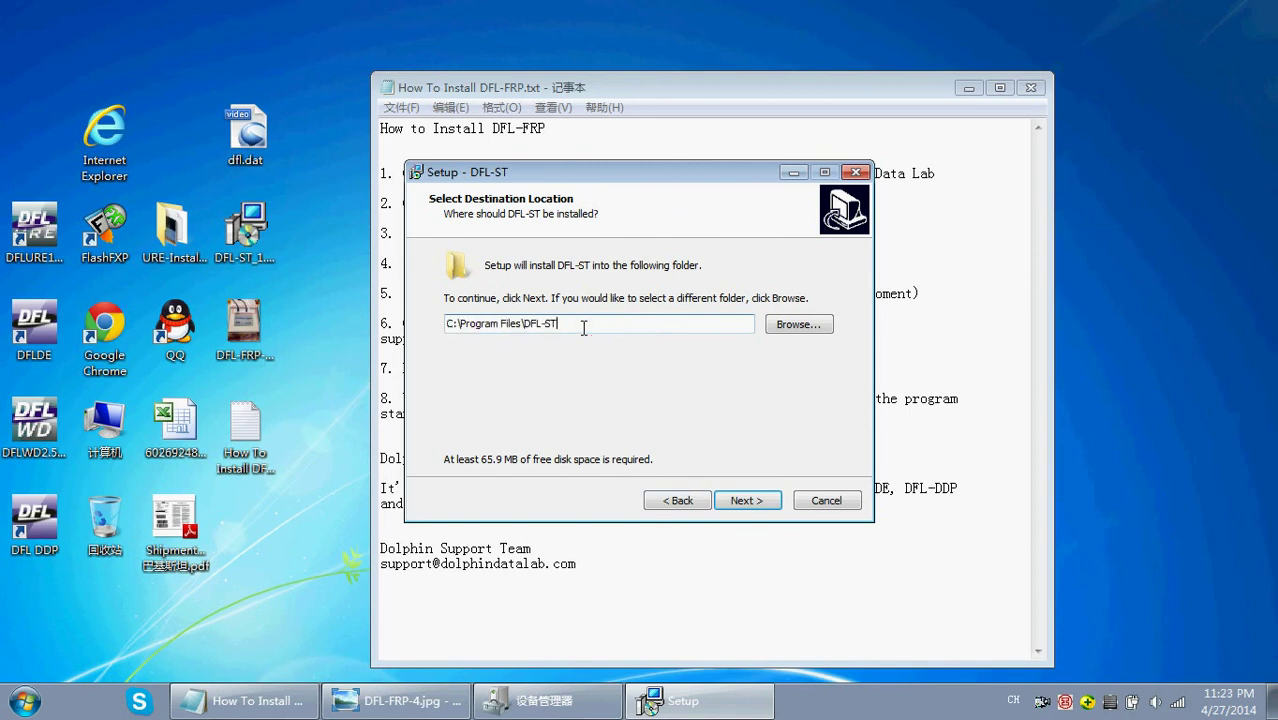
click(747, 500)
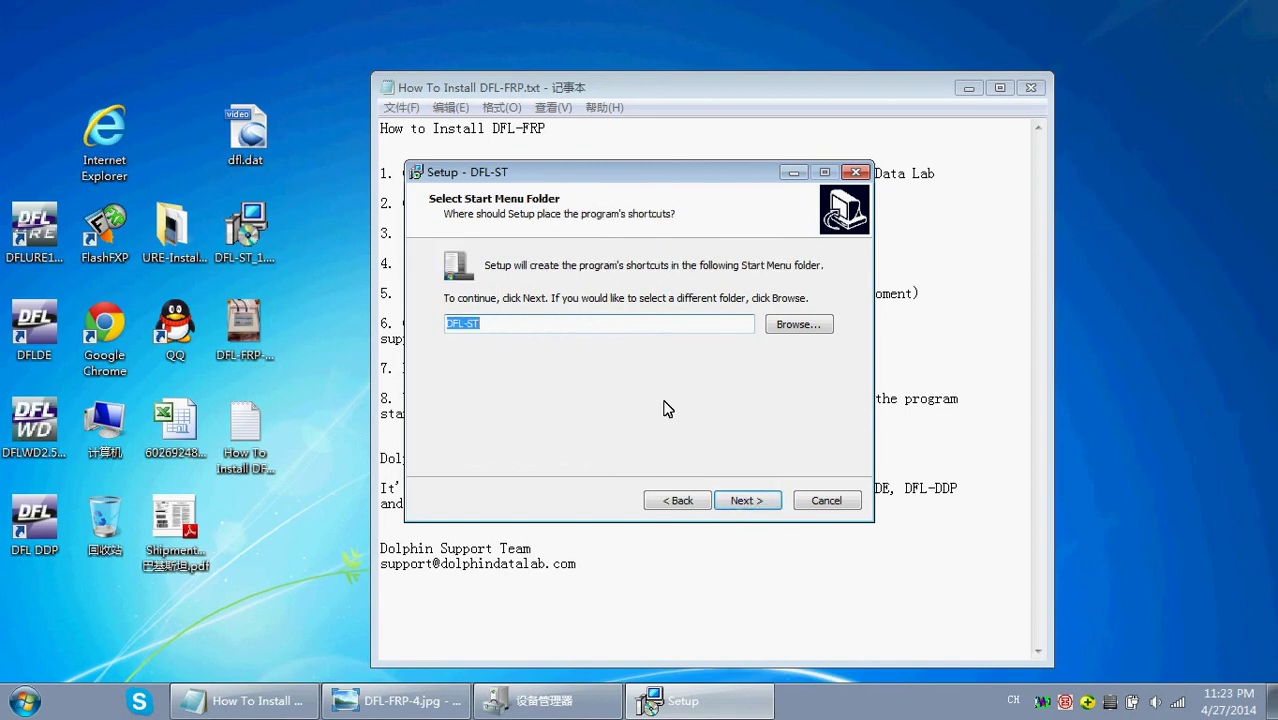
click(746, 499)
- Add a desktop icon, install DFL-ST, and finish without launching it
click(454, 316)
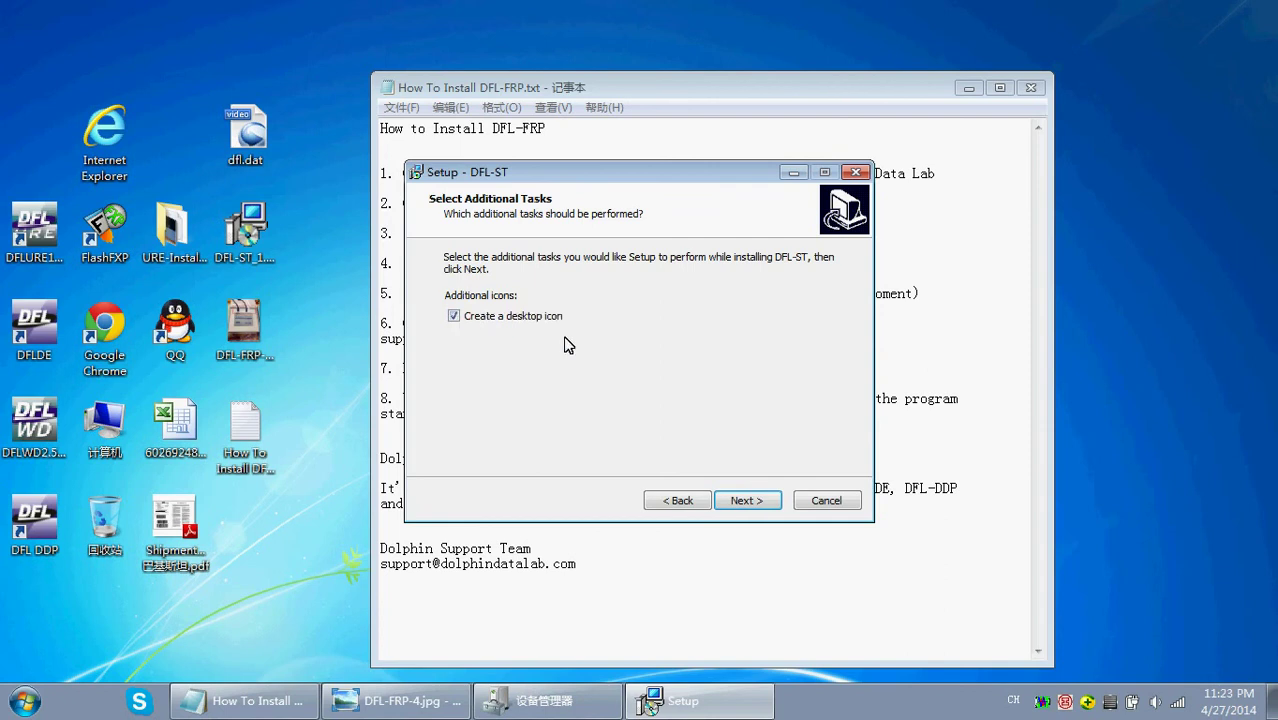
click(743, 502)
click(747, 500)
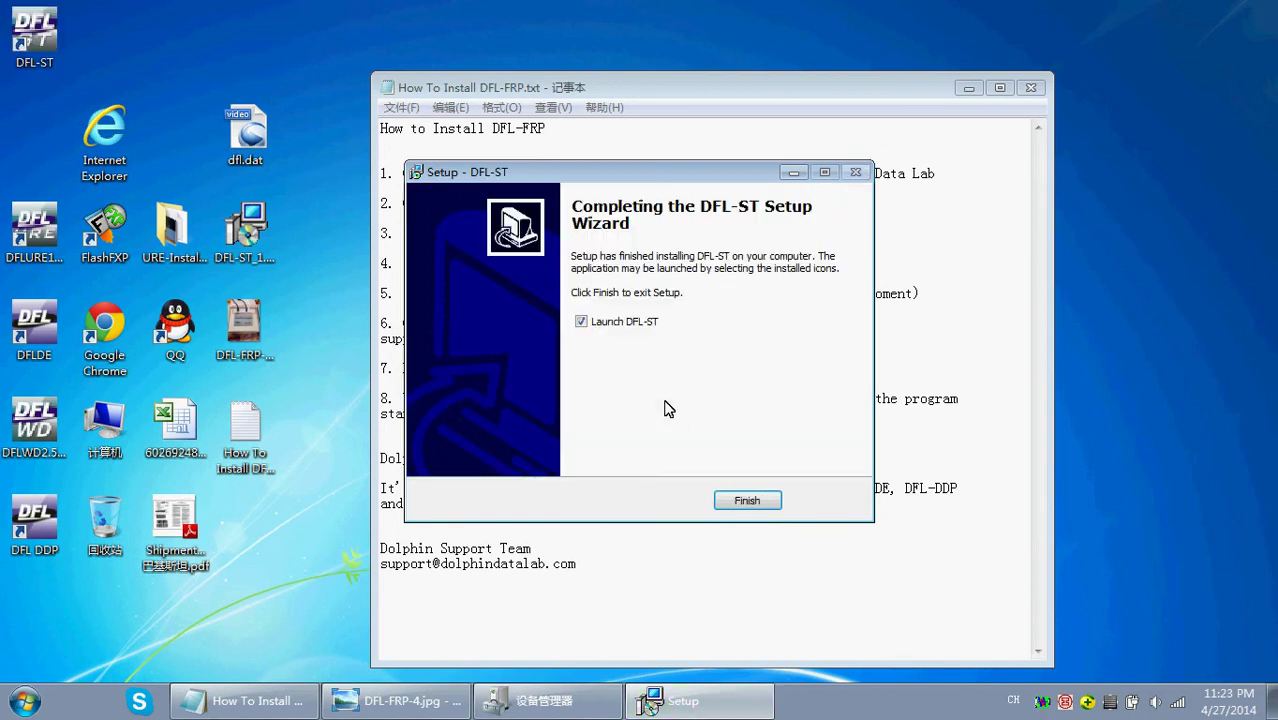
click(624, 322)
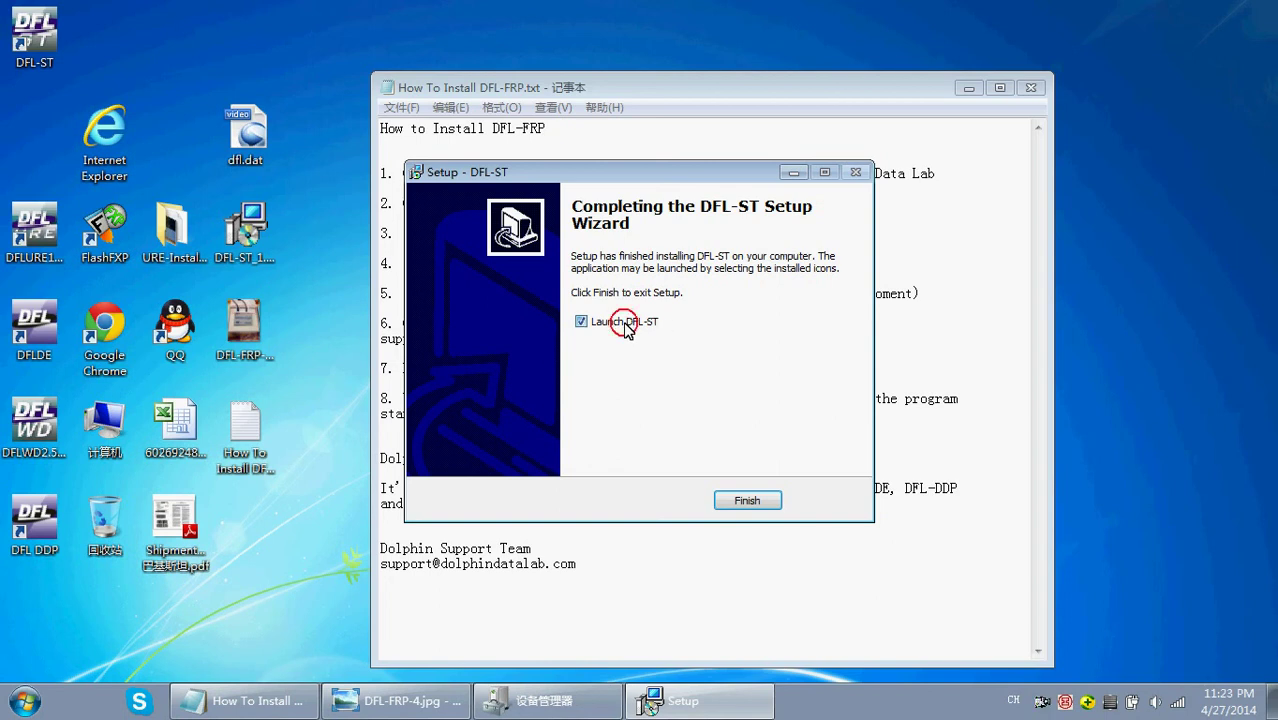
click(747, 500)
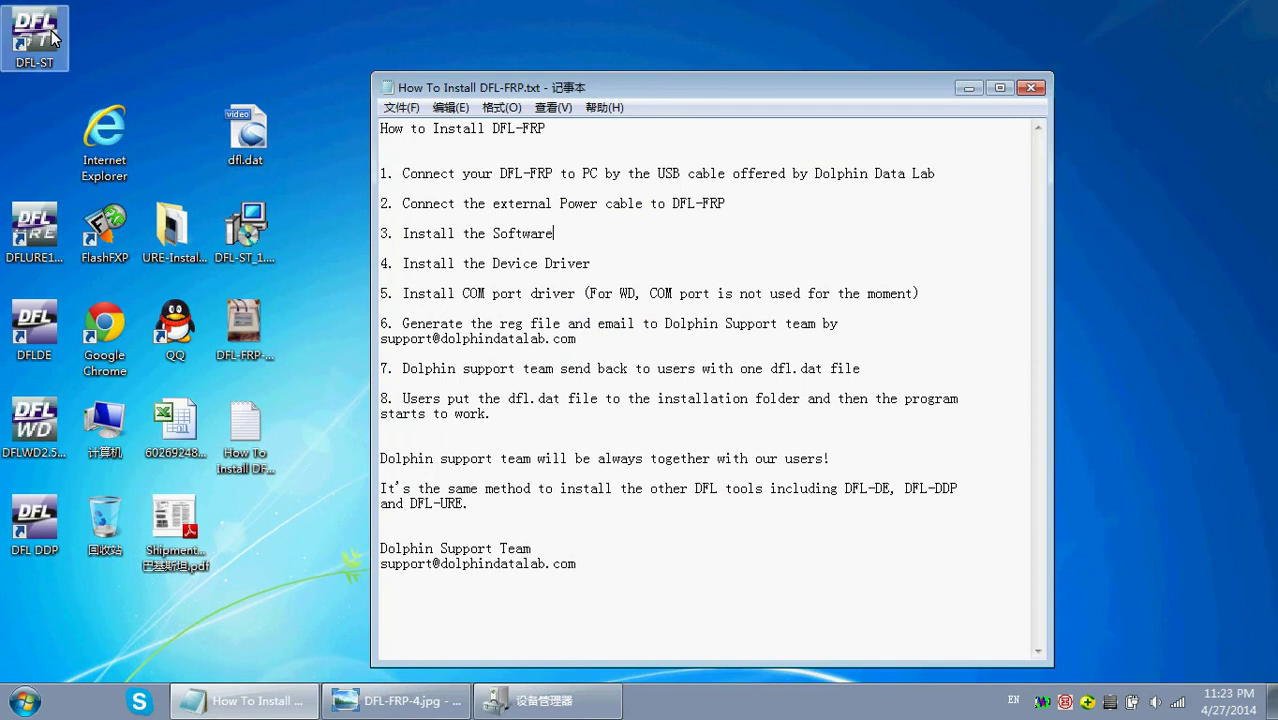
- Highlight the Install the Device Driver and COM port driver steps in the notes
click(527, 343)
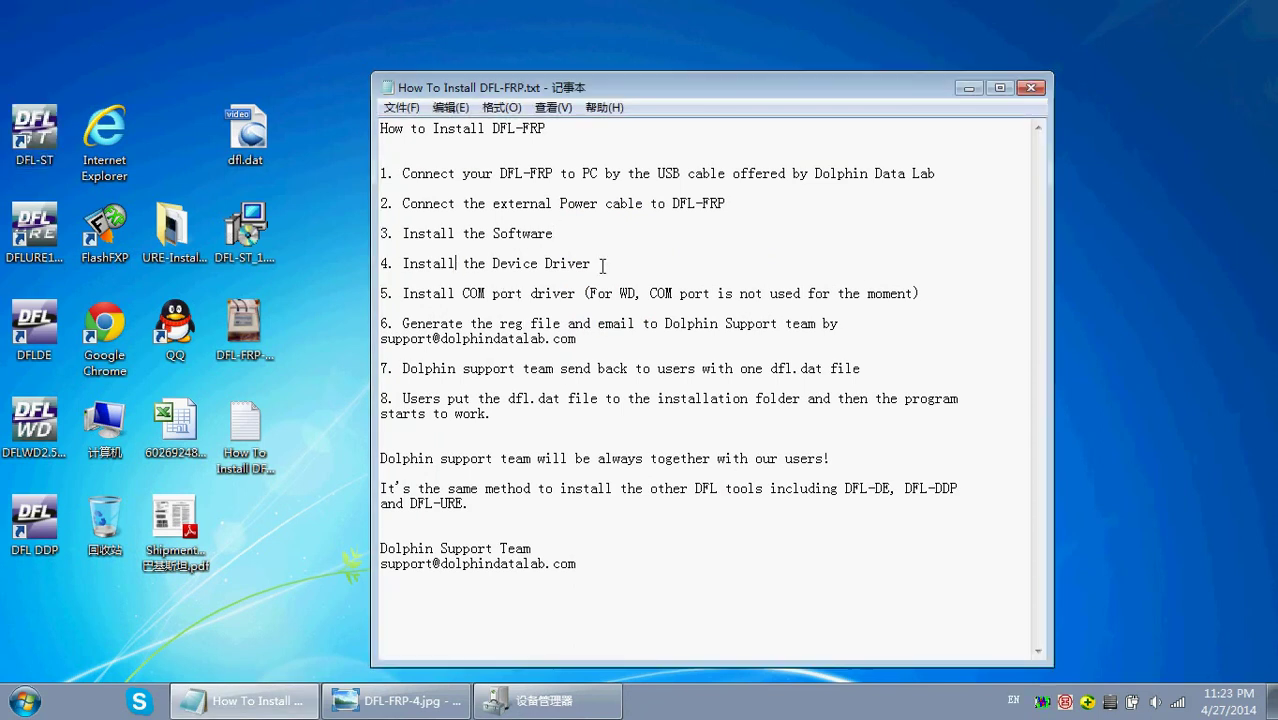
drag(600, 263, 396, 263)
click(541, 290)
drag(463, 293, 577, 293)
click(599, 334)
- Minimize the notes, restore Device Manager, and select the PATA and SATA DFLFRPV1.3 USB Devices
click(968, 88)
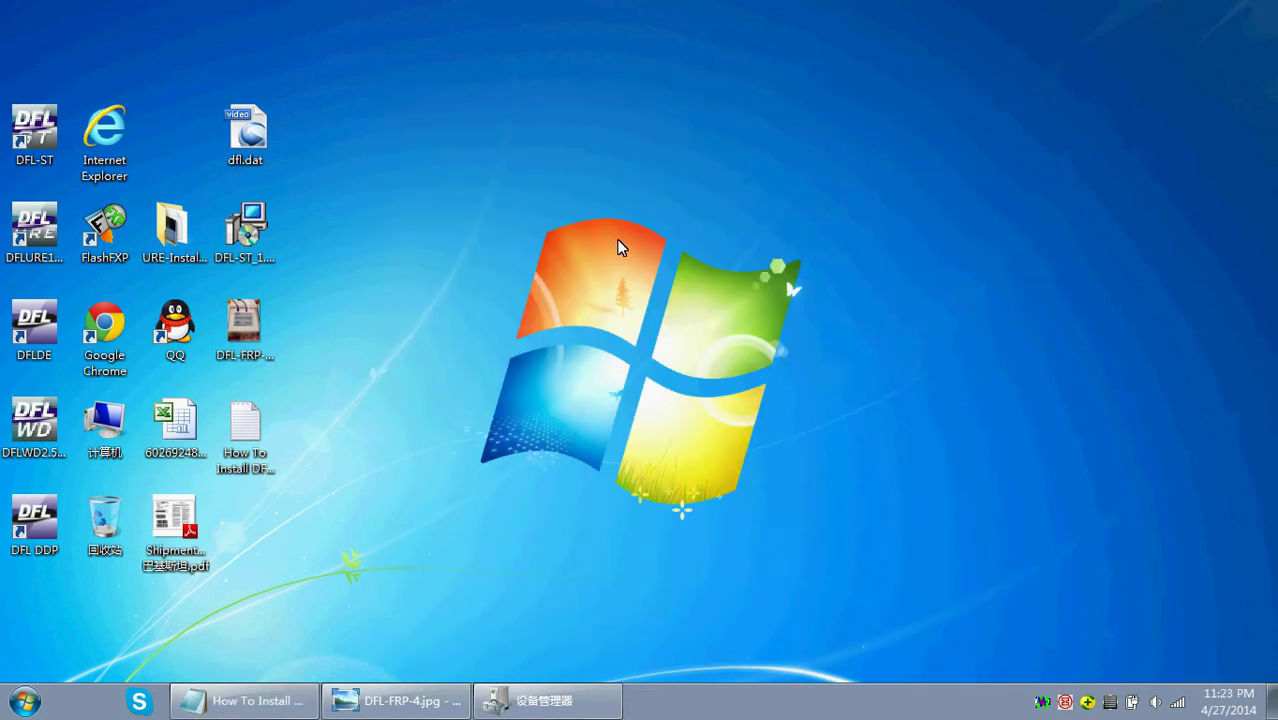
click(562, 700)
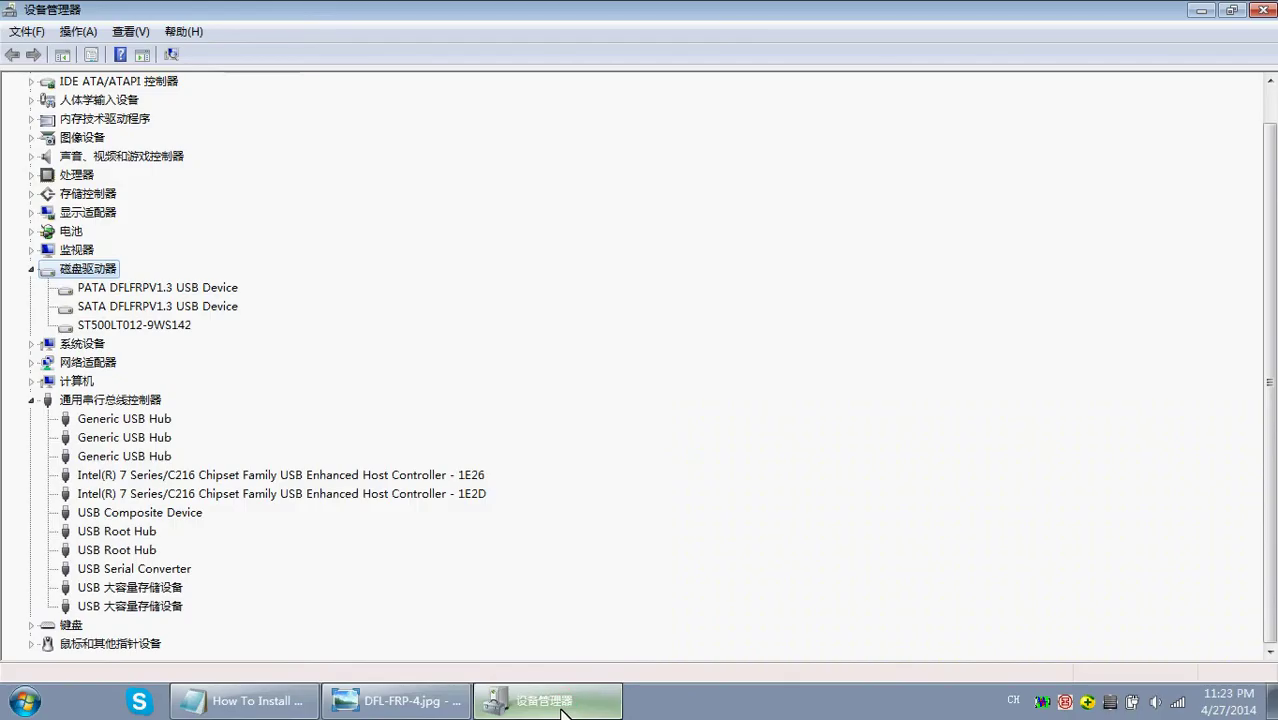
click(358, 250)
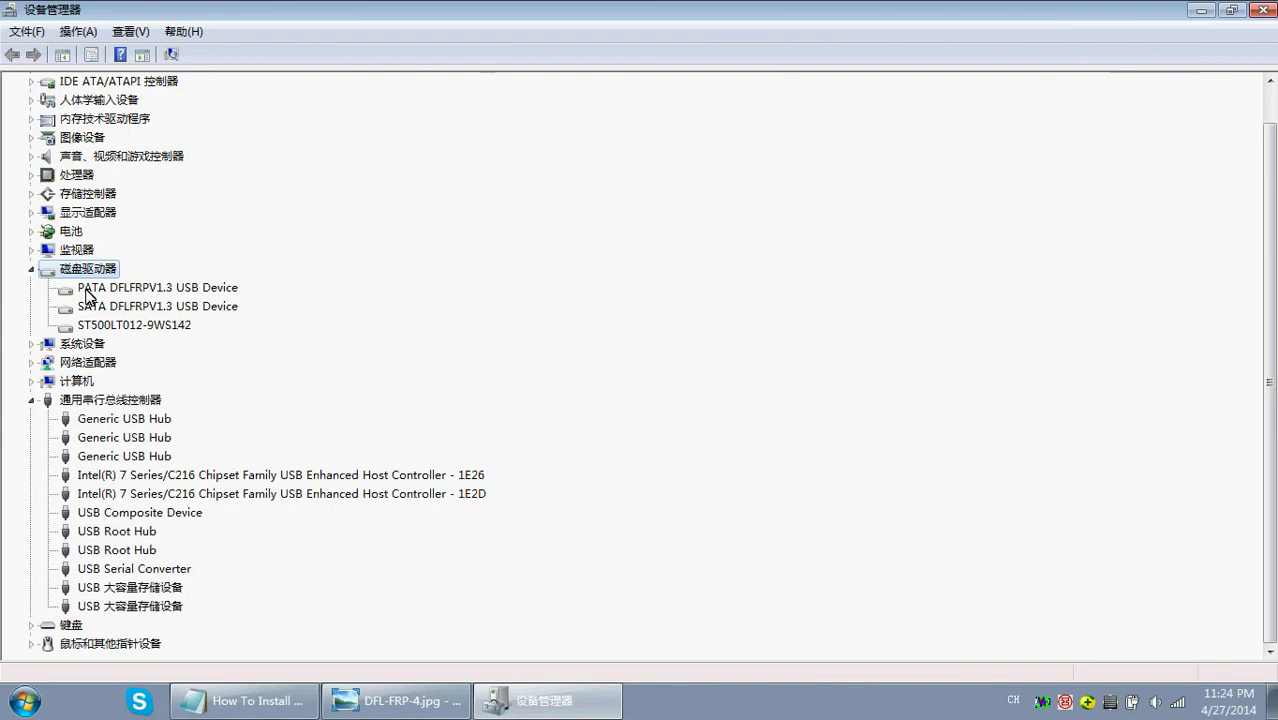
click(90, 290)
click(100, 307)
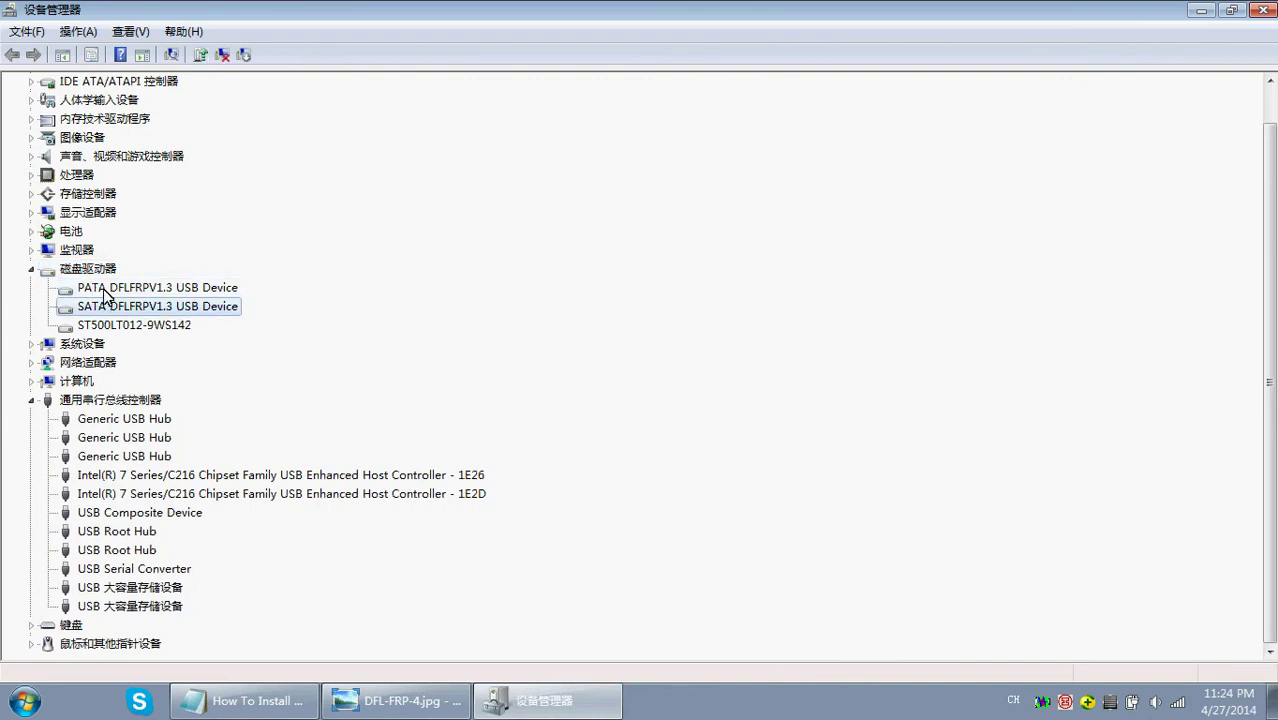
click(95, 290)
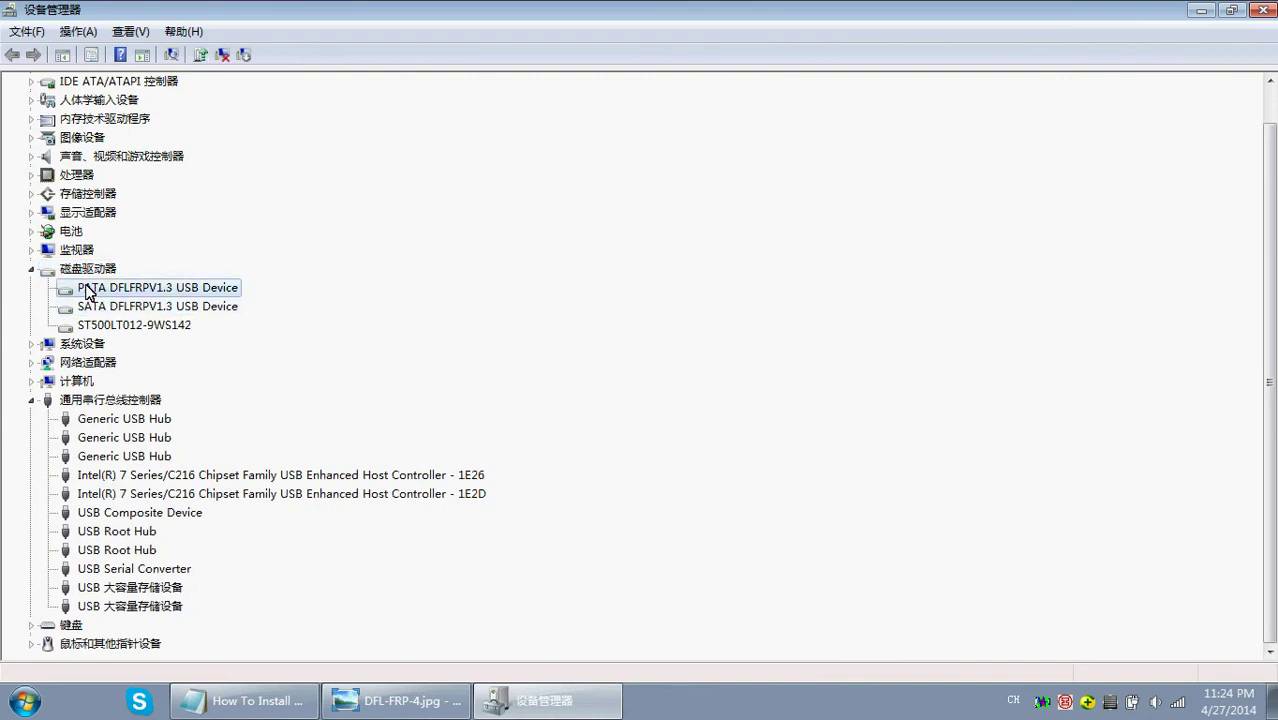
click(168, 310)
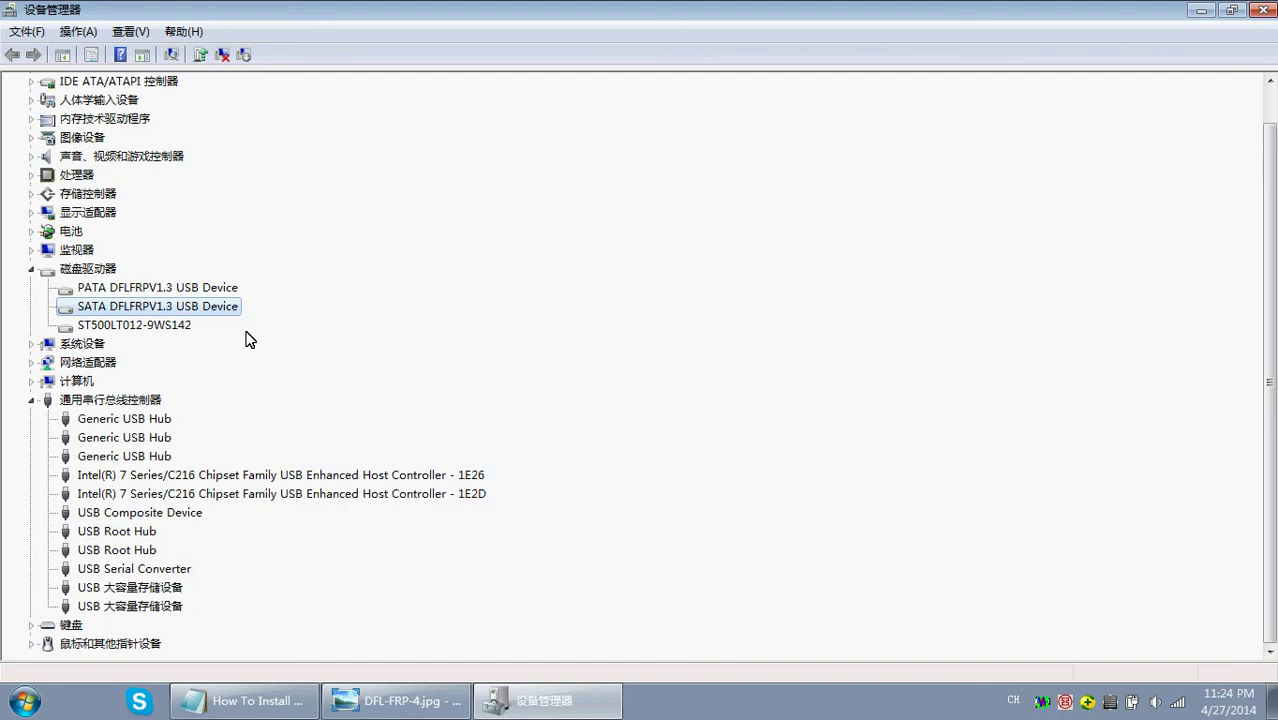
- Scan for hardware changes, then inspect USB Serial Port and the unknown device under 其他设备
click(134, 403)
scroll(150, 388, up, 1)
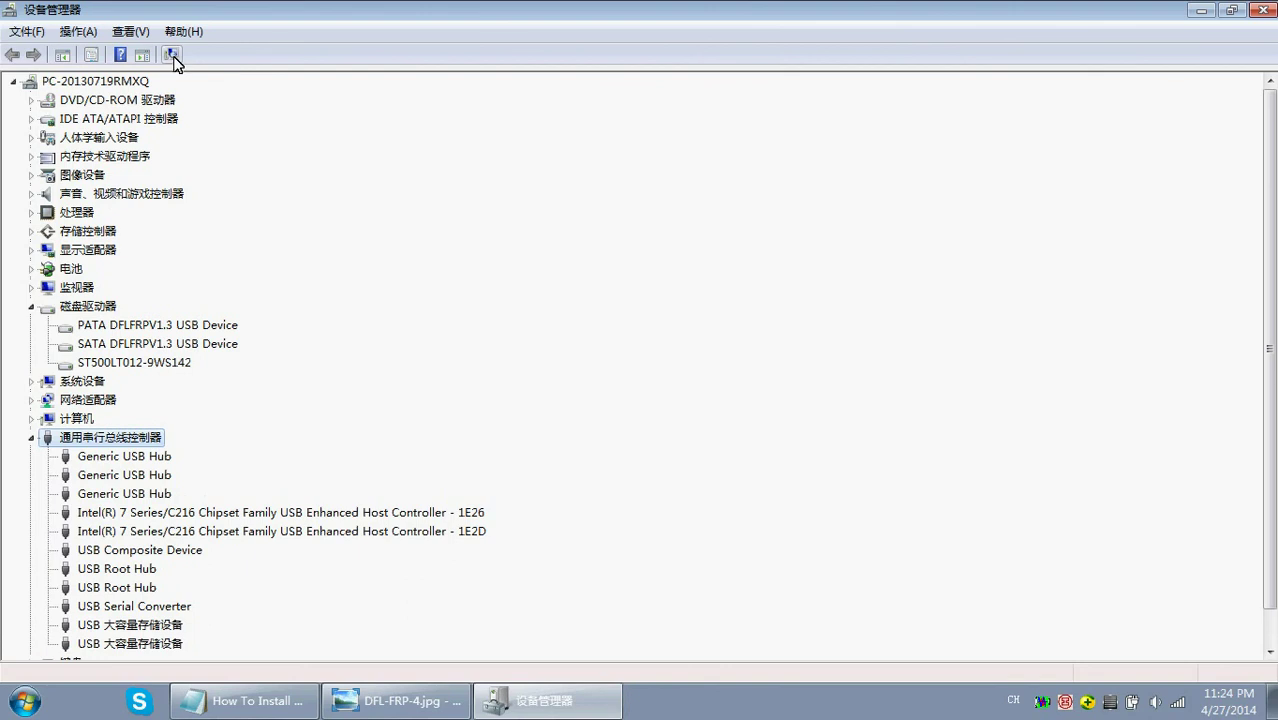
click(172, 55)
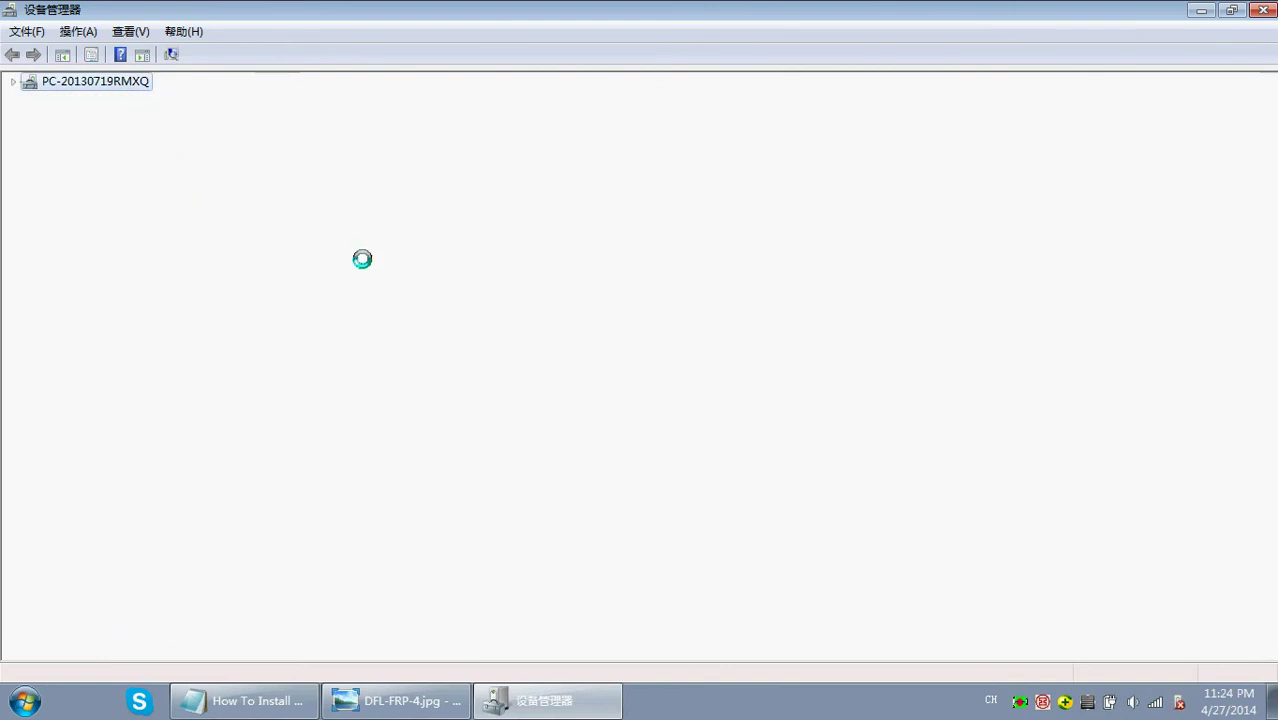
click(118, 177)
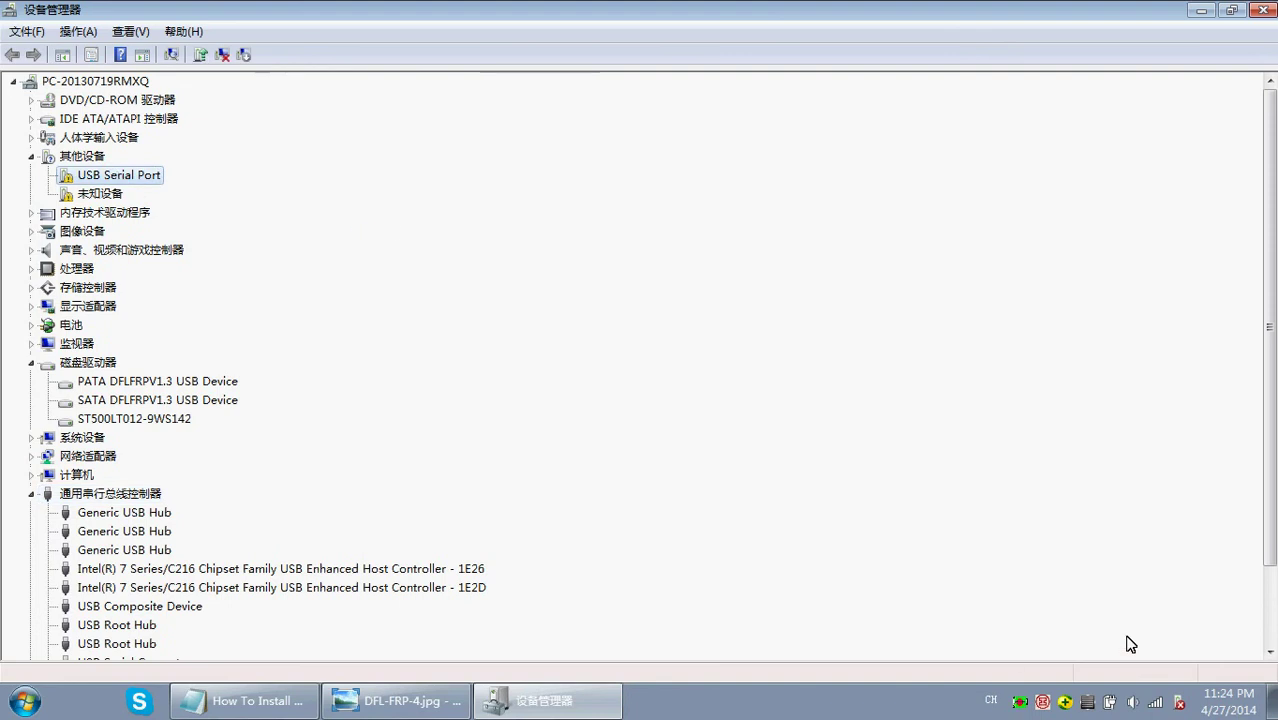
click(93, 158)
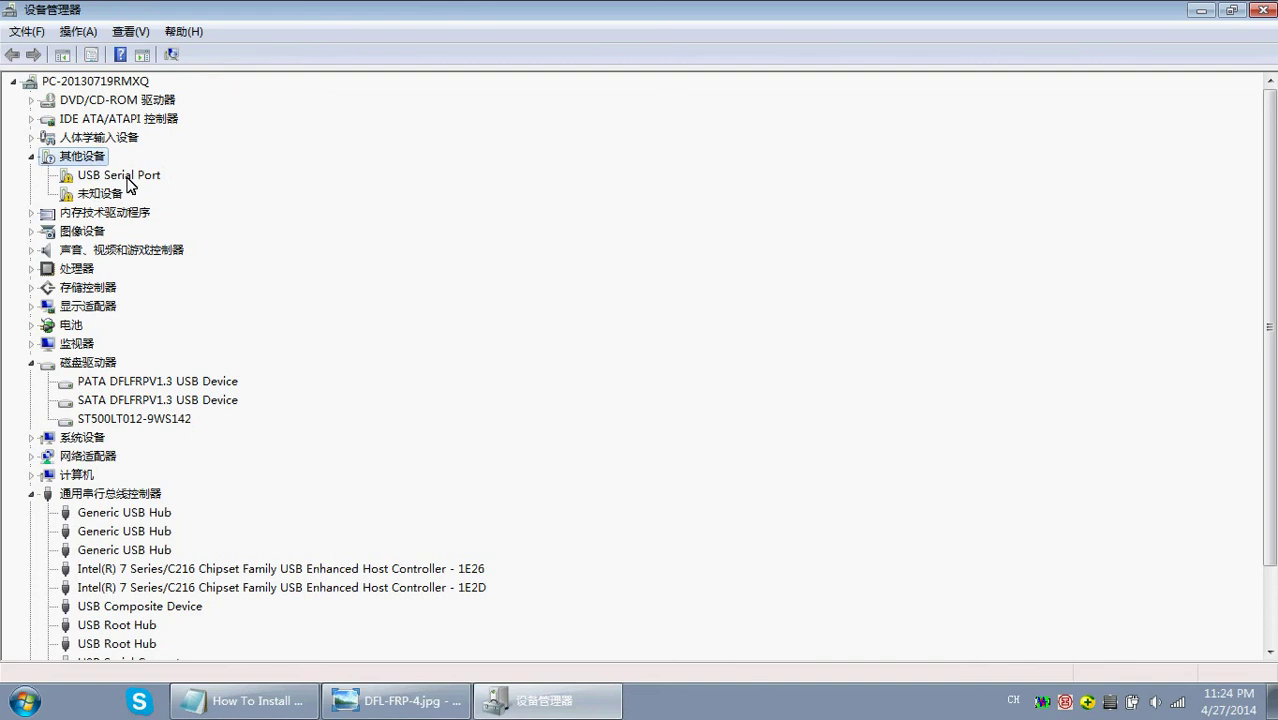
click(128, 179)
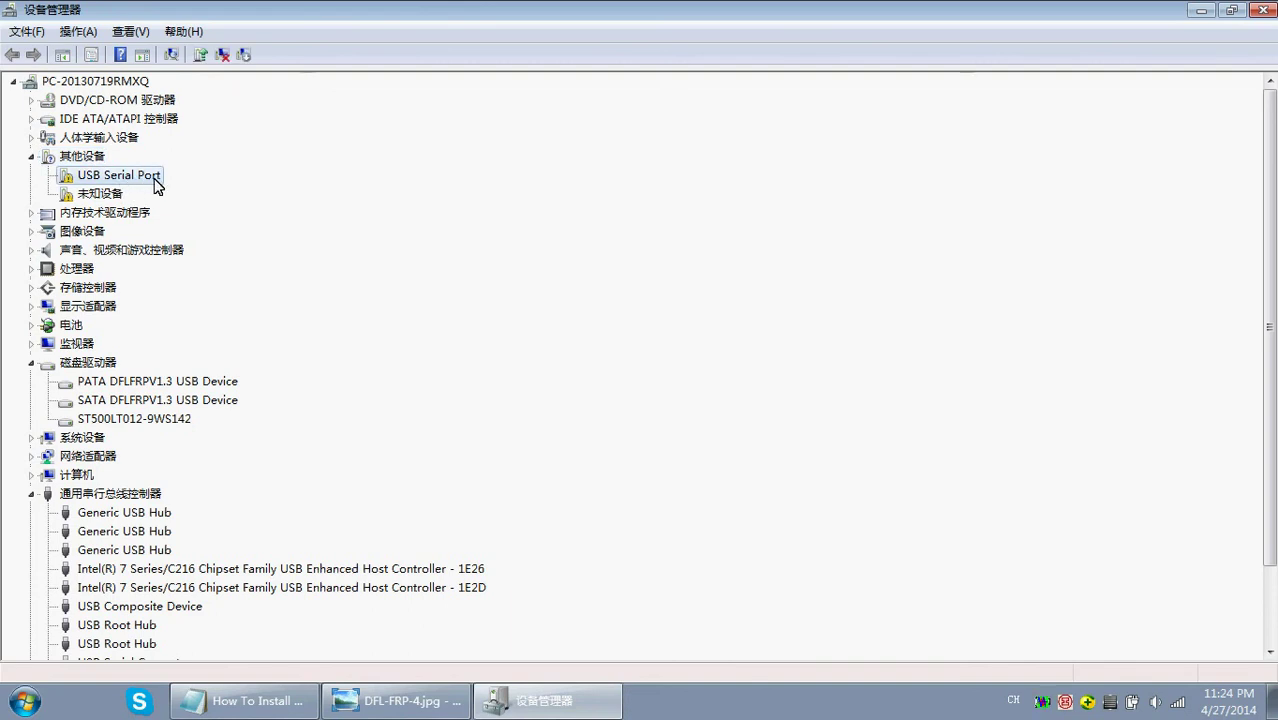
click(104, 195)
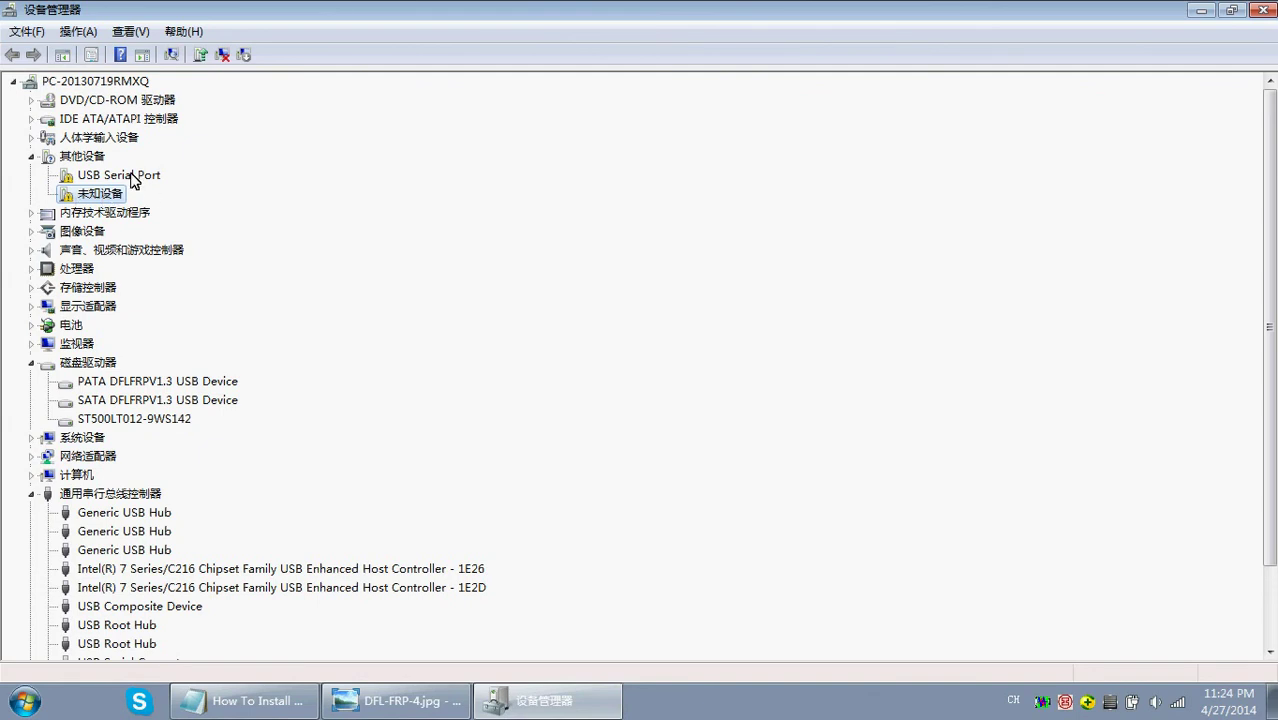
click(133, 180)
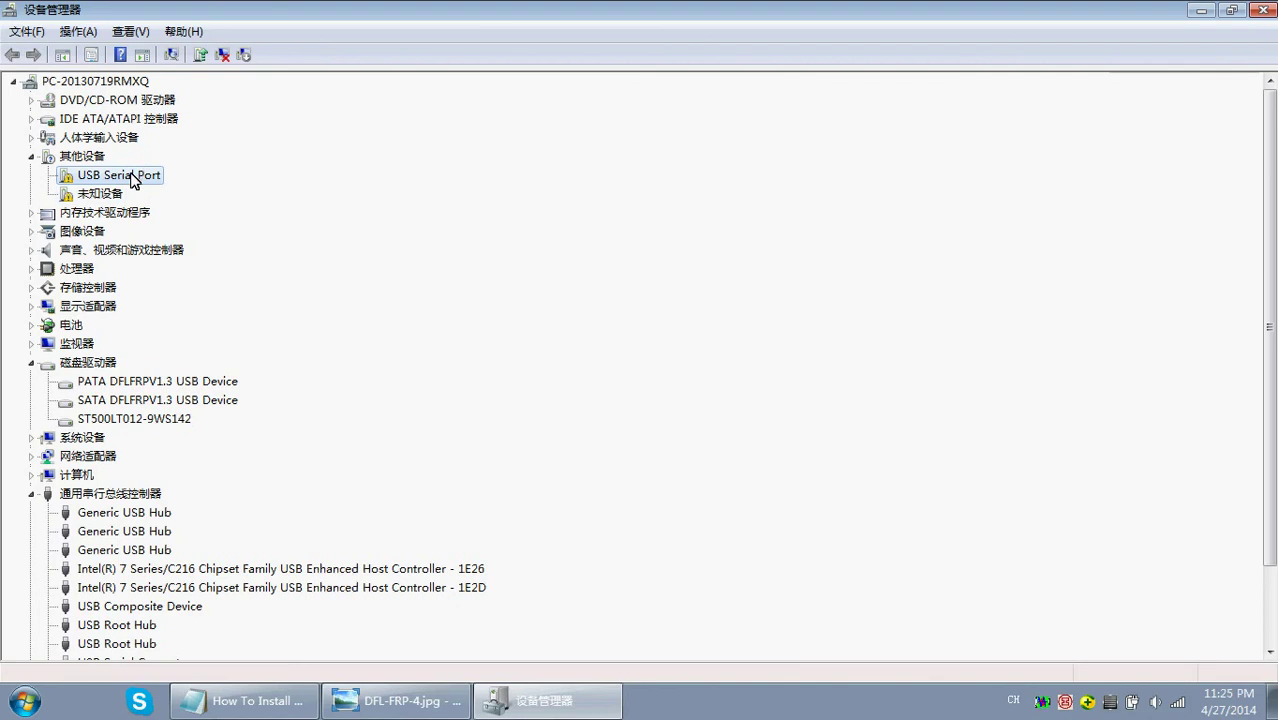
- Start a manual driver update for USB Serial Port and open the folder picker
right_click(133, 180)
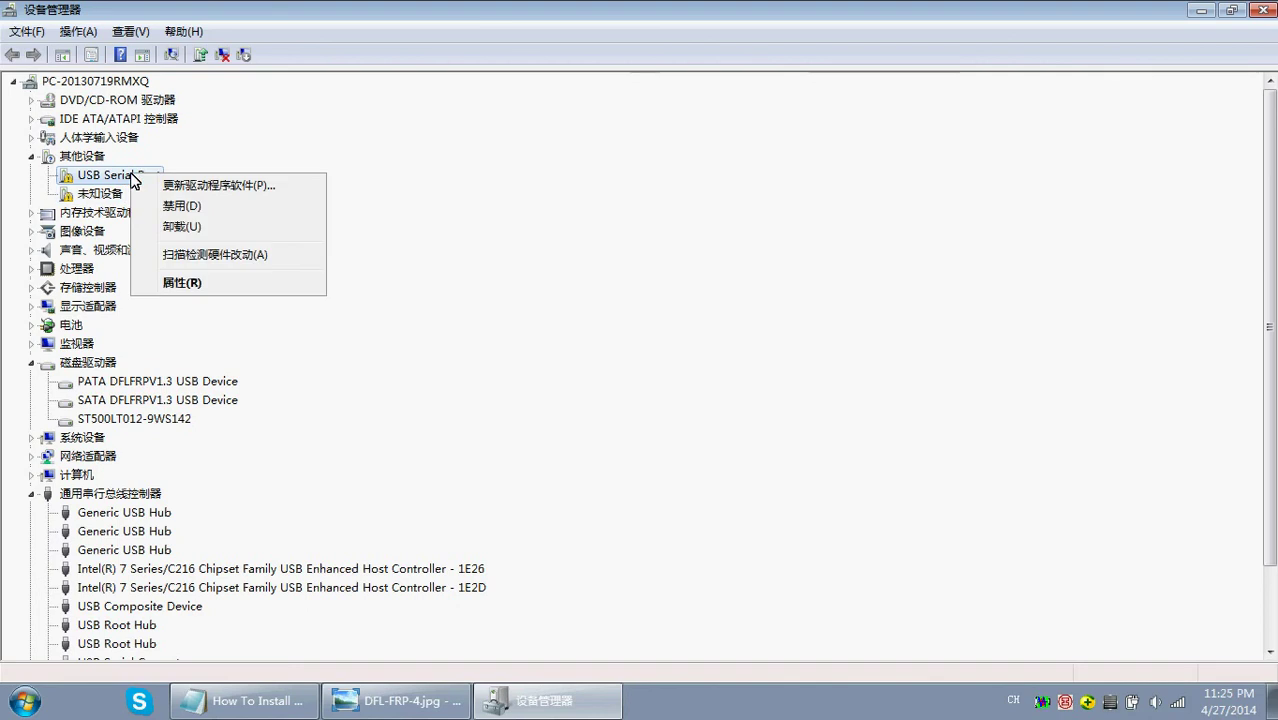
click(228, 187)
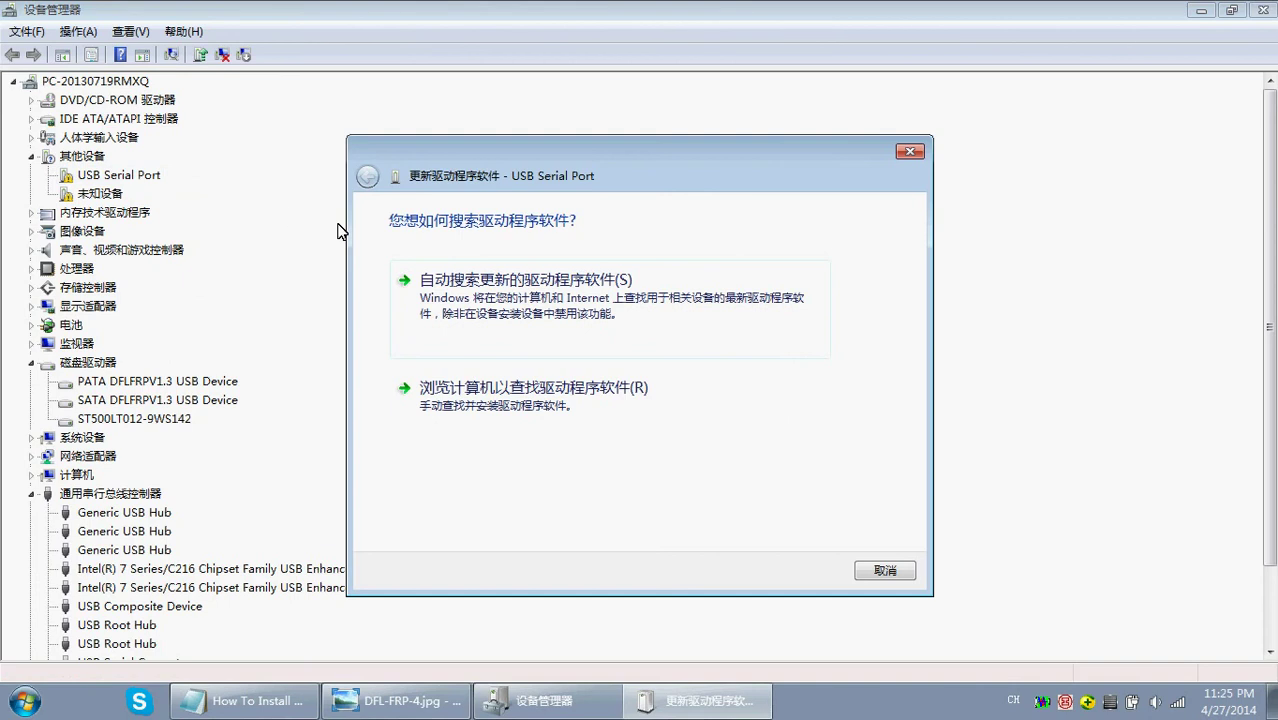
click(558, 393)
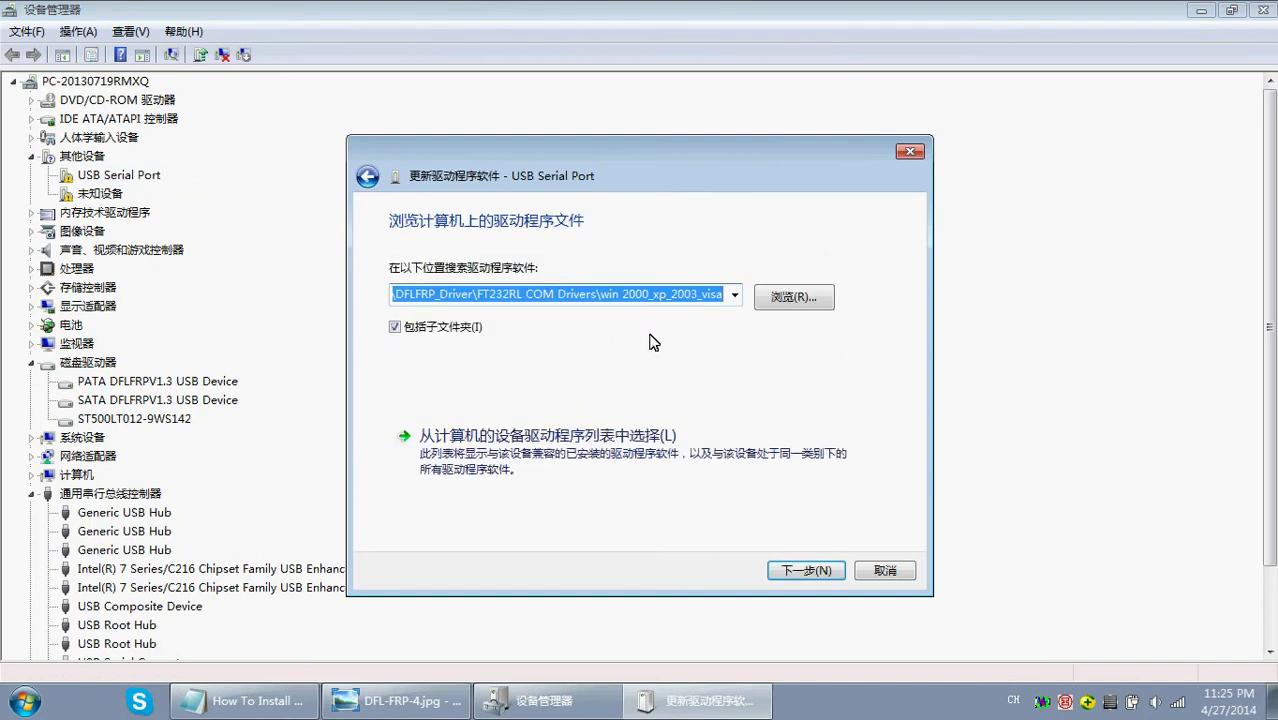
click(806, 298)
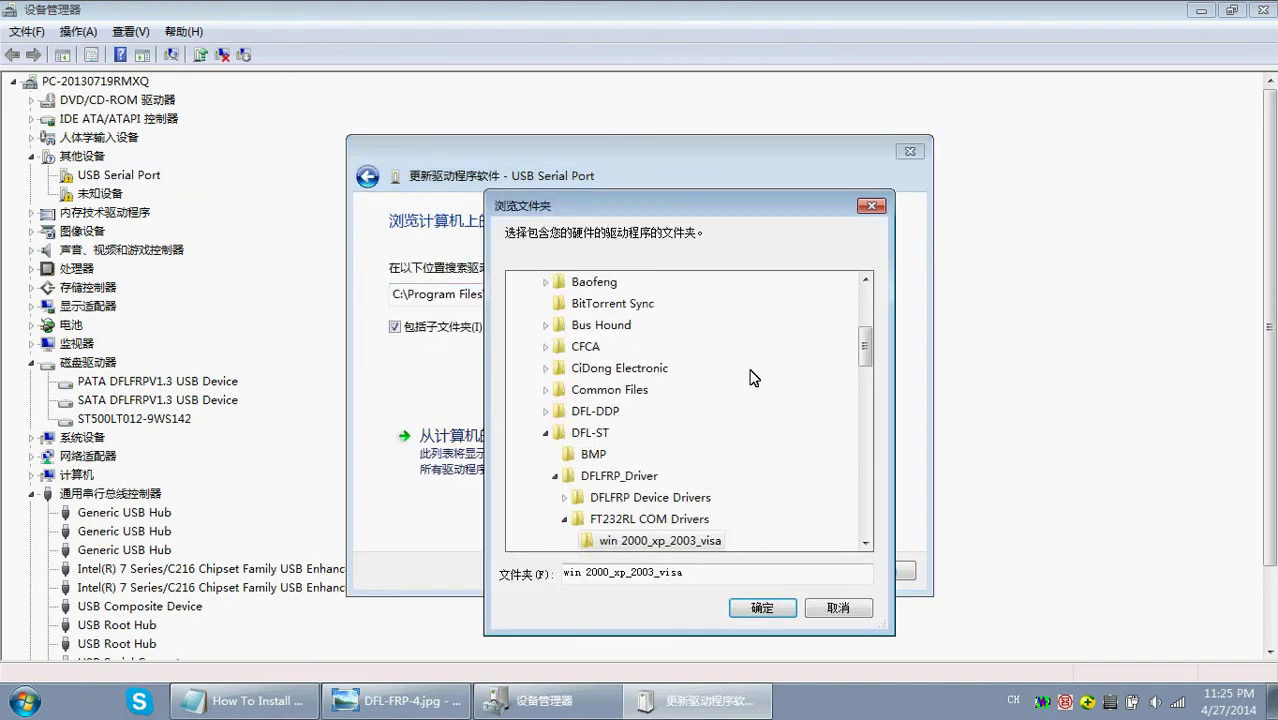
drag(748, 212, 683, 157)
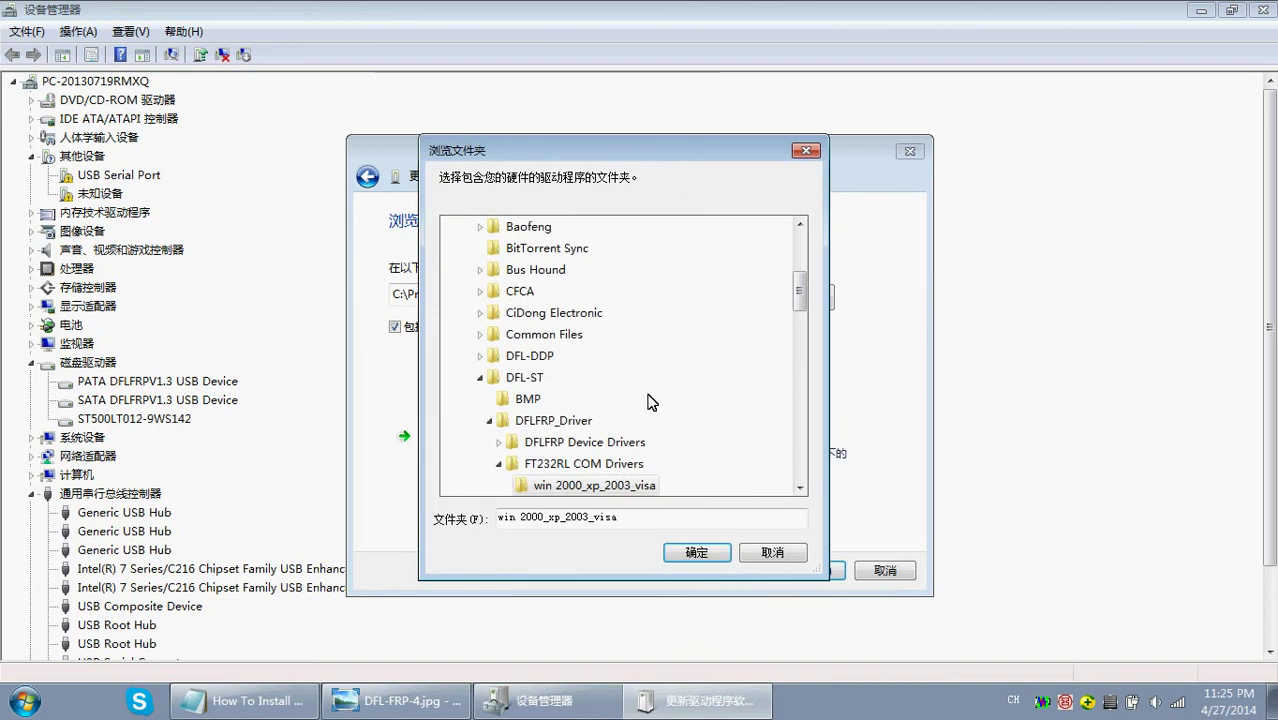
mouse_move(800, 307)
mouse_down()
mouse_move(800, 340)
mouse_move(800, 318)
mouse_up()
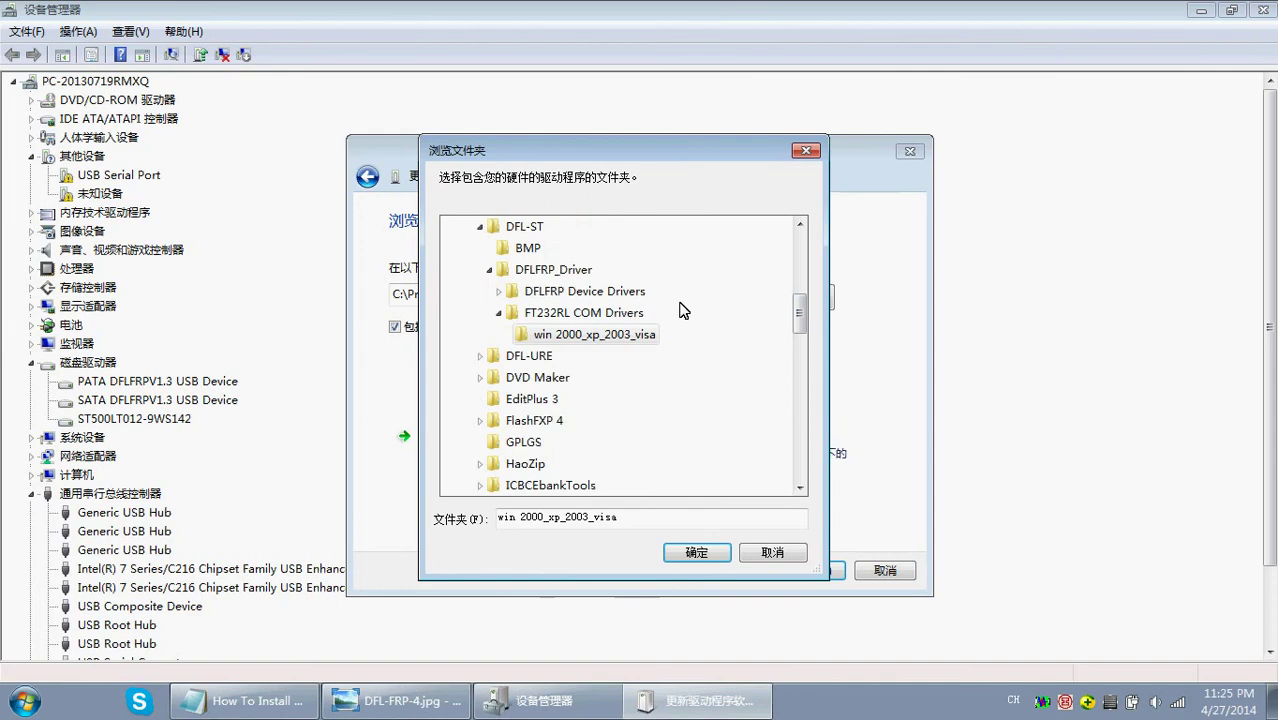
drag(807, 316, 807, 308)
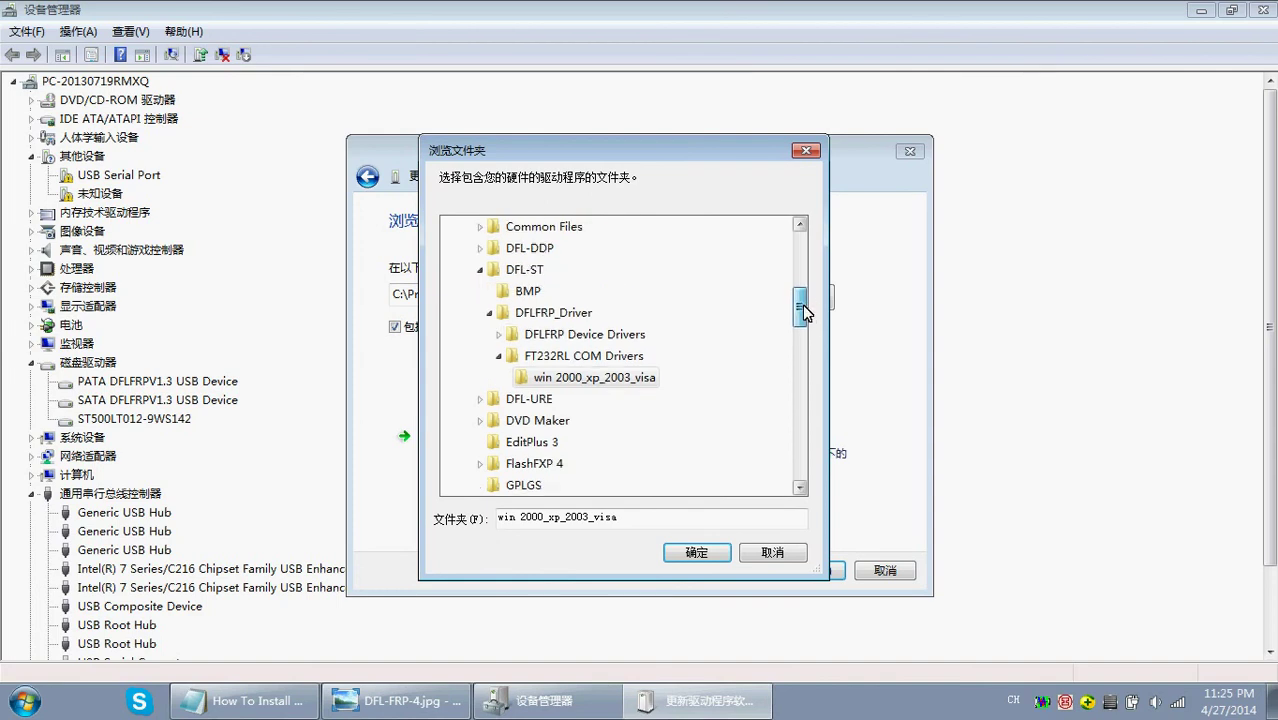
- Install the FT232RL COM driver from the win 2000_xp_2003_visa folder under DFL-ST
click(528, 270)
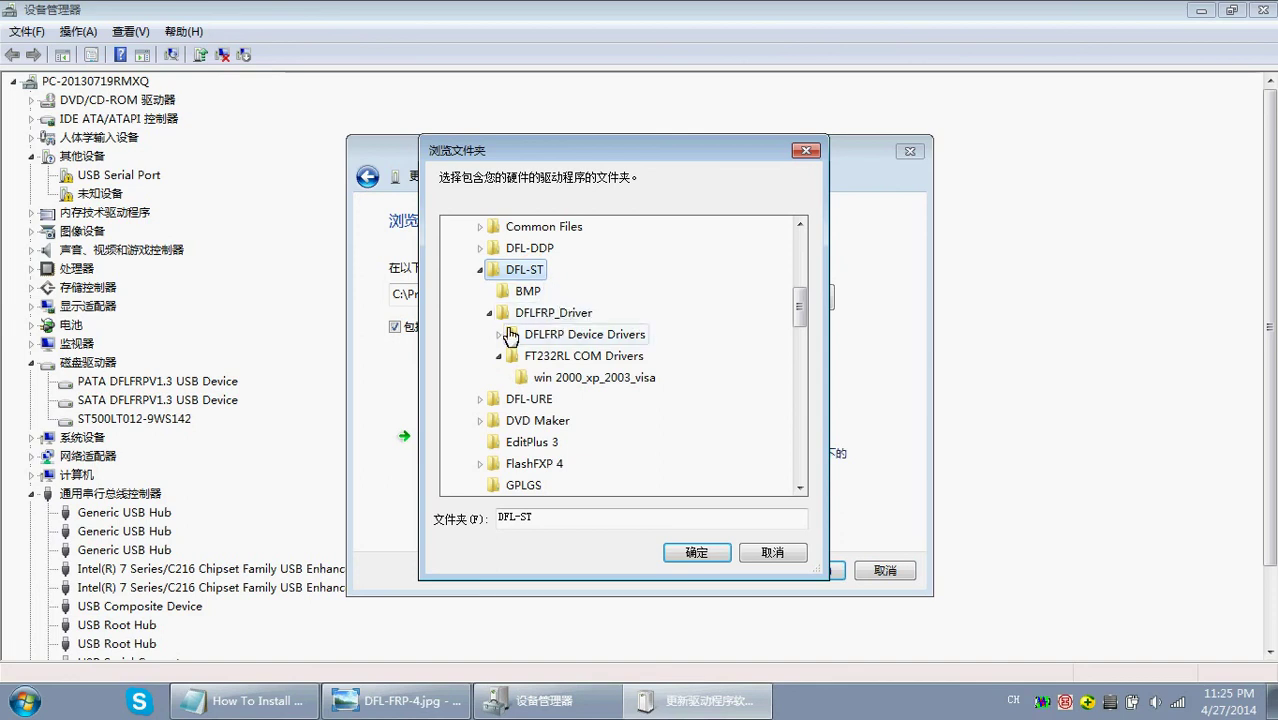
click(576, 318)
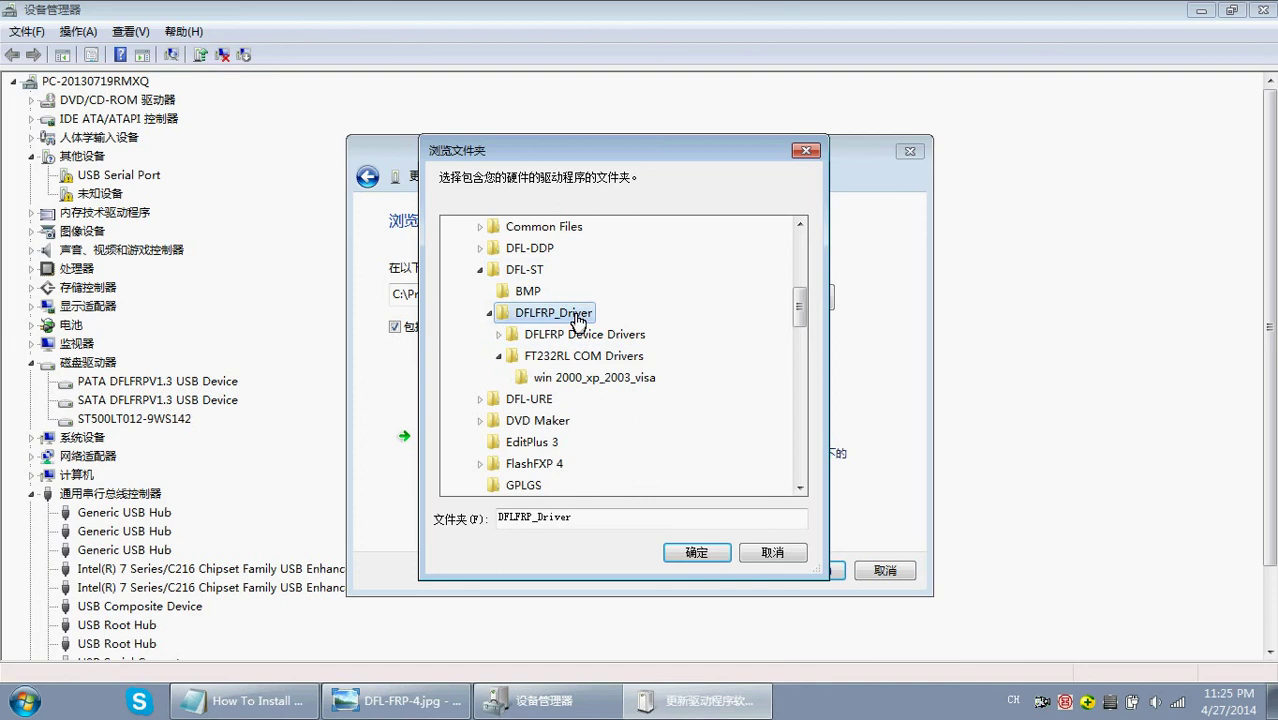
click(608, 385)
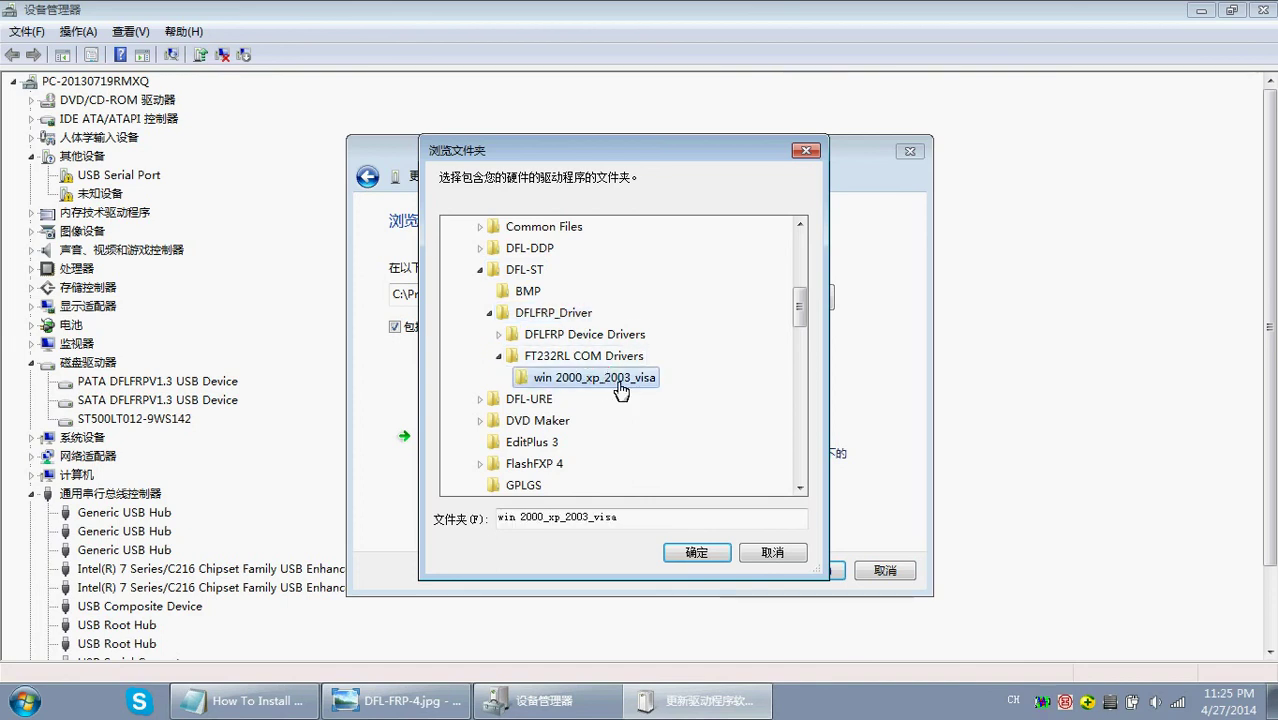
click(696, 552)
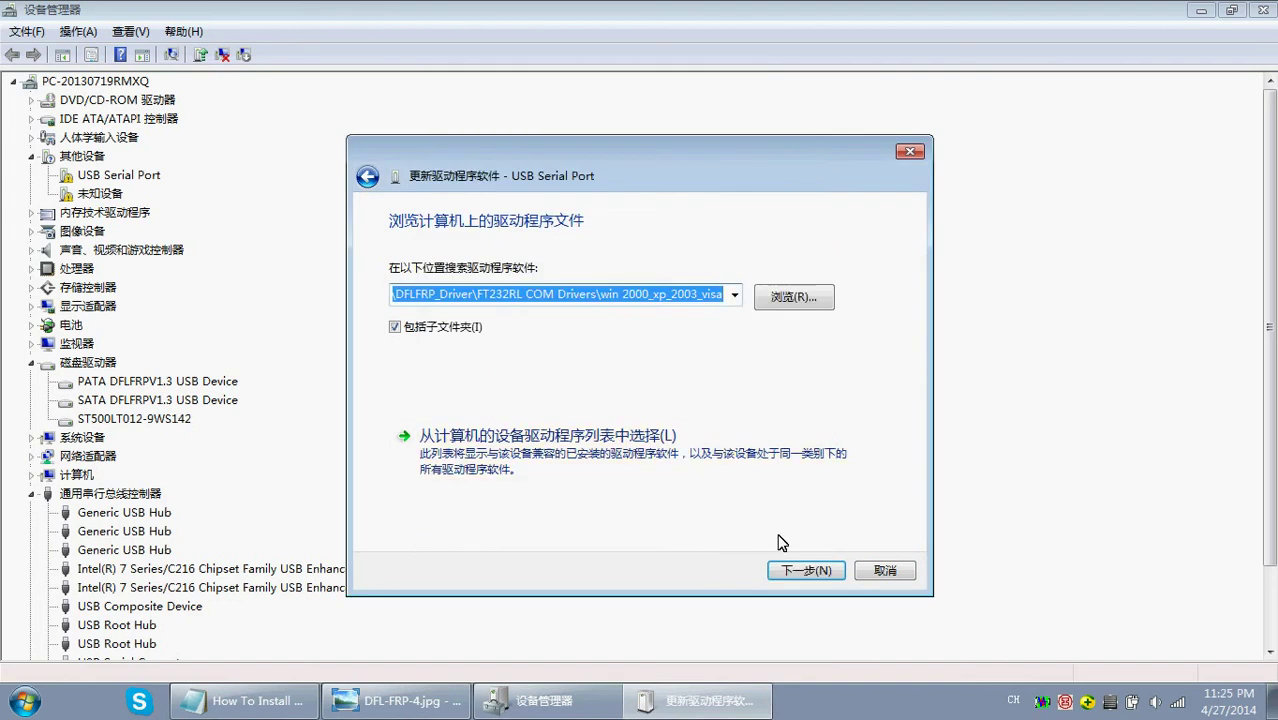
click(805, 571)
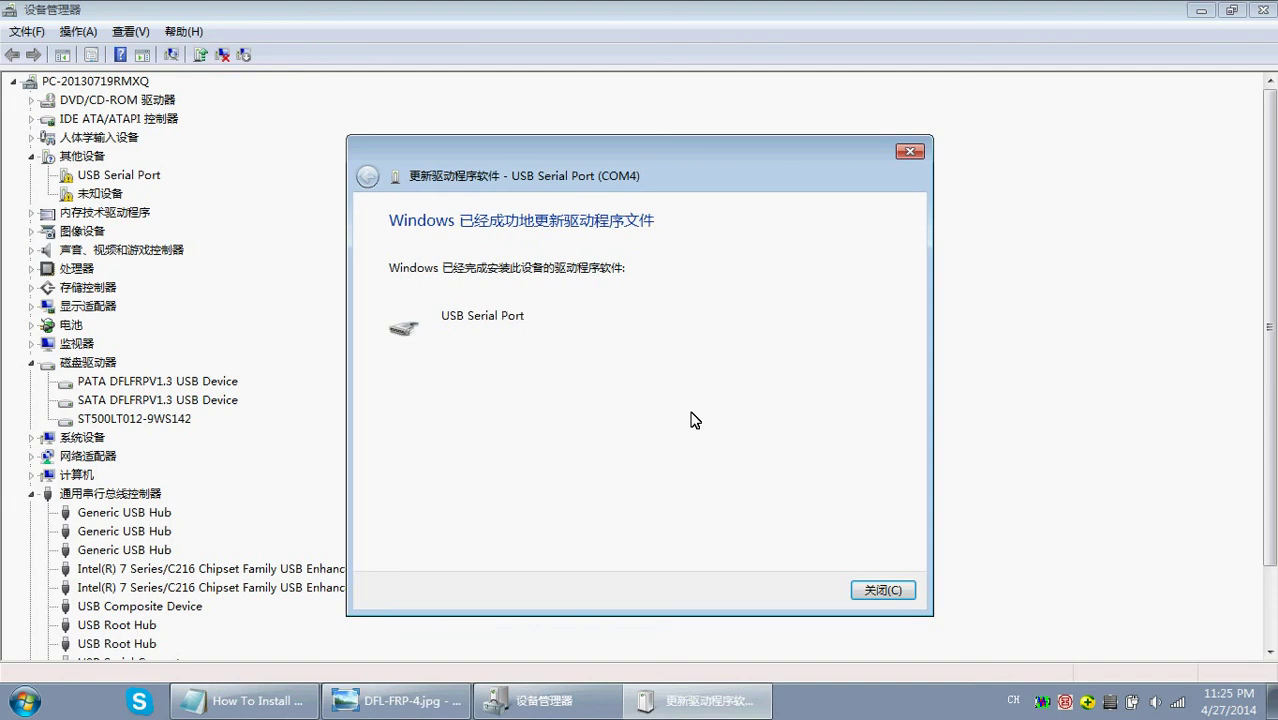
click(878, 591)
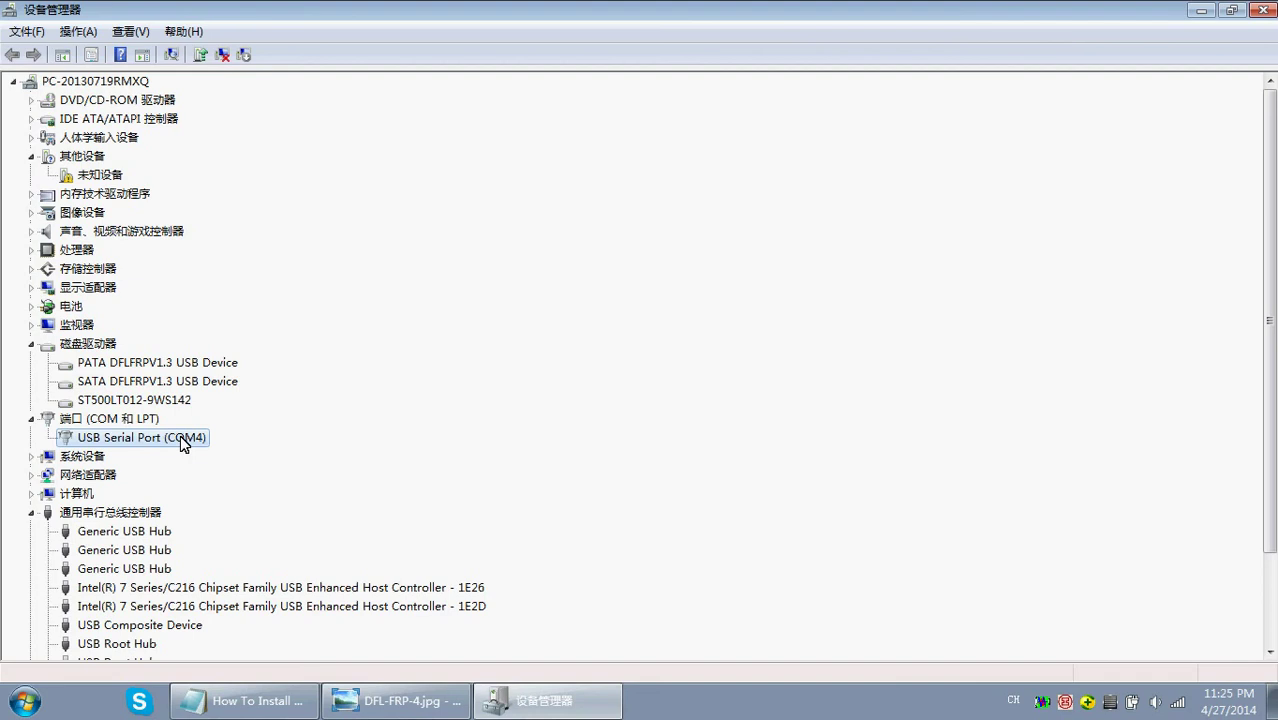
click(214, 438)
click(183, 449)
- Start a manual driver update for the unknown device and open the folder picker
right_click(108, 181)
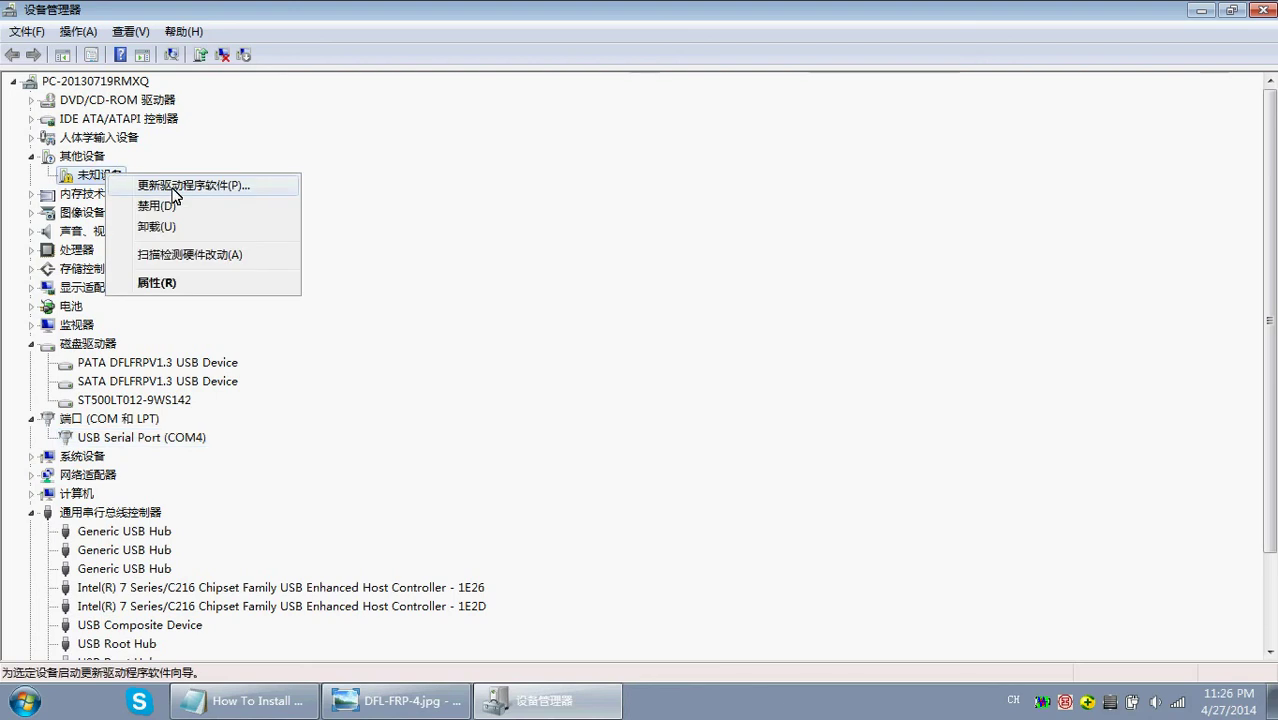
click(184, 188)
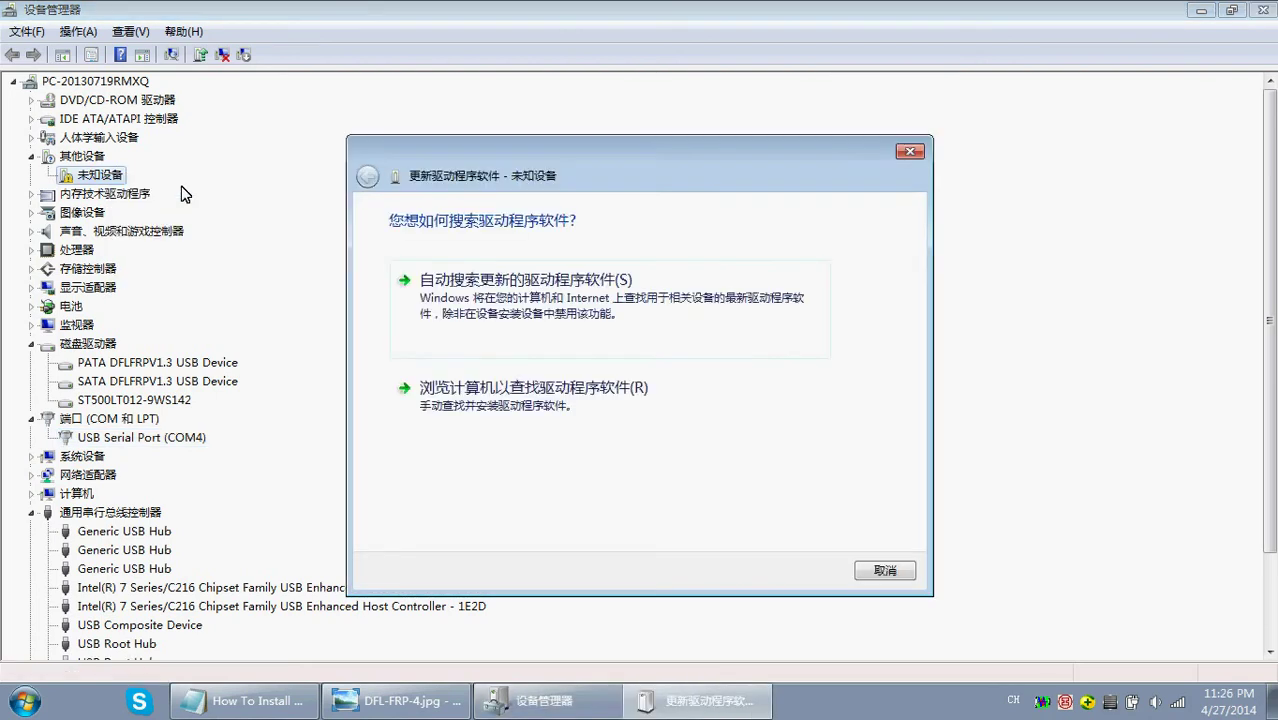
click(568, 400)
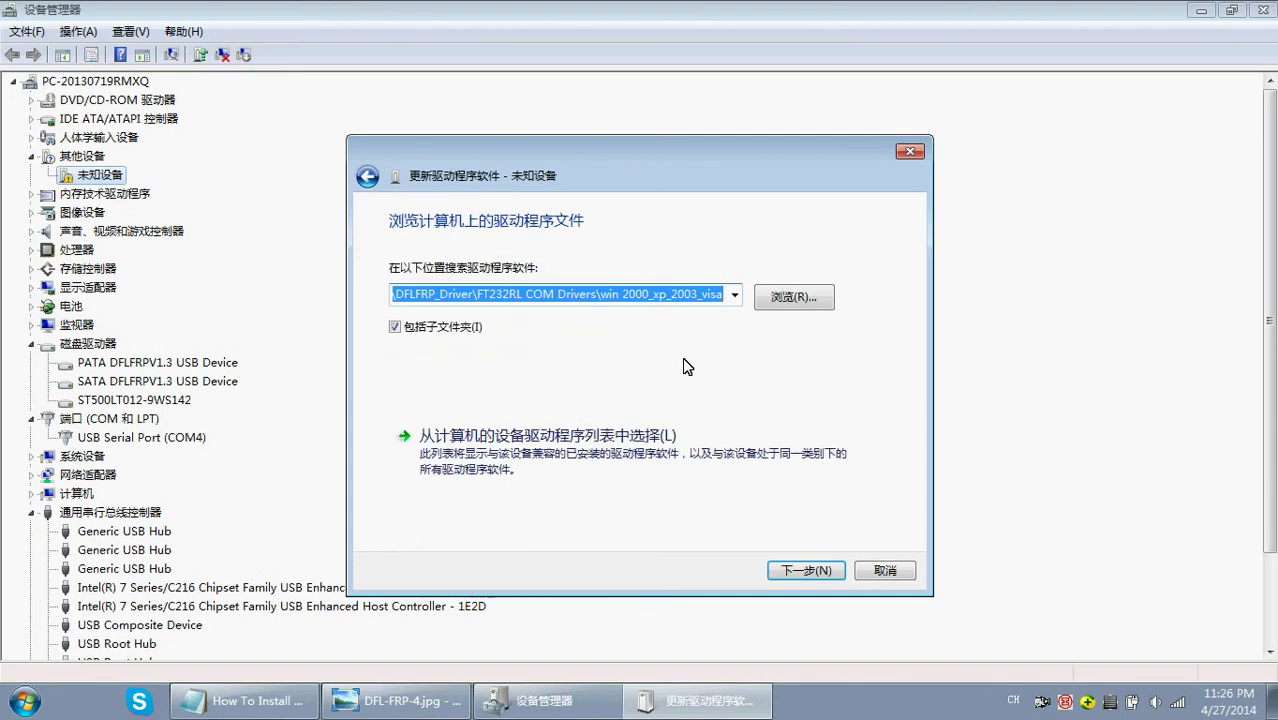
click(778, 296)
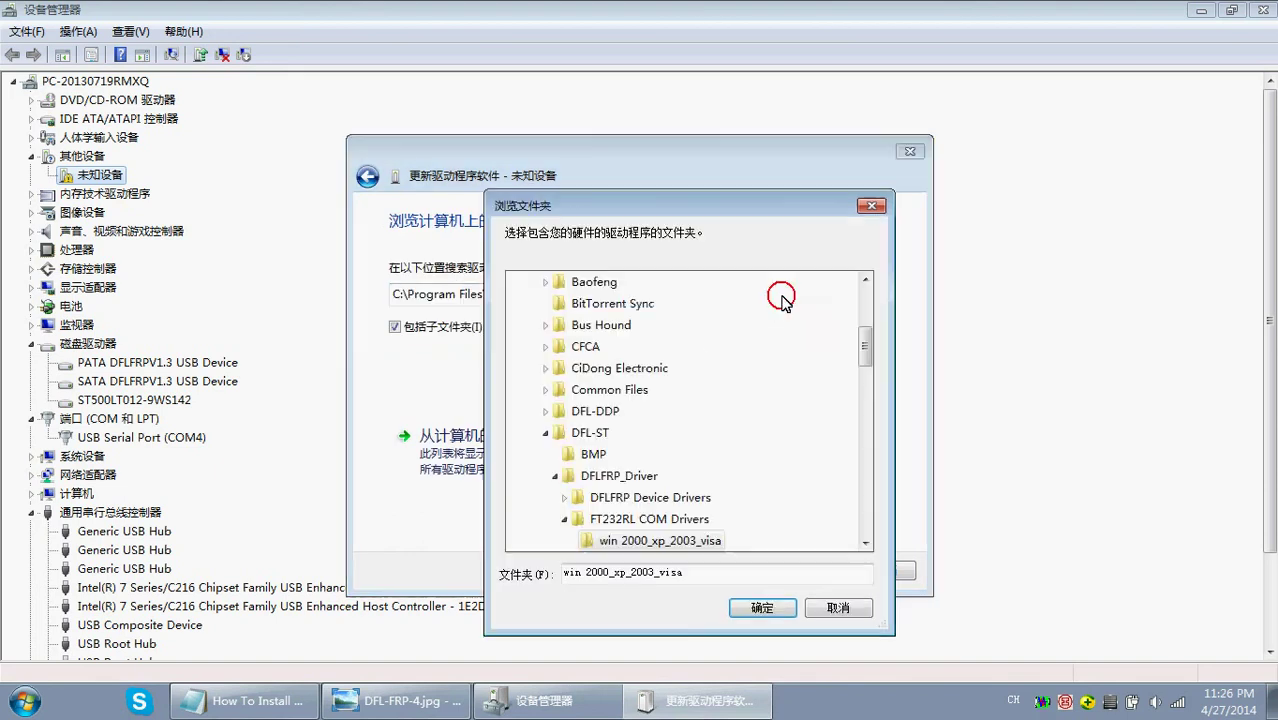
- Install the driver from the DFLFRP Device Drivers 32bit folder, allowing the unsigned driver
click(662, 502)
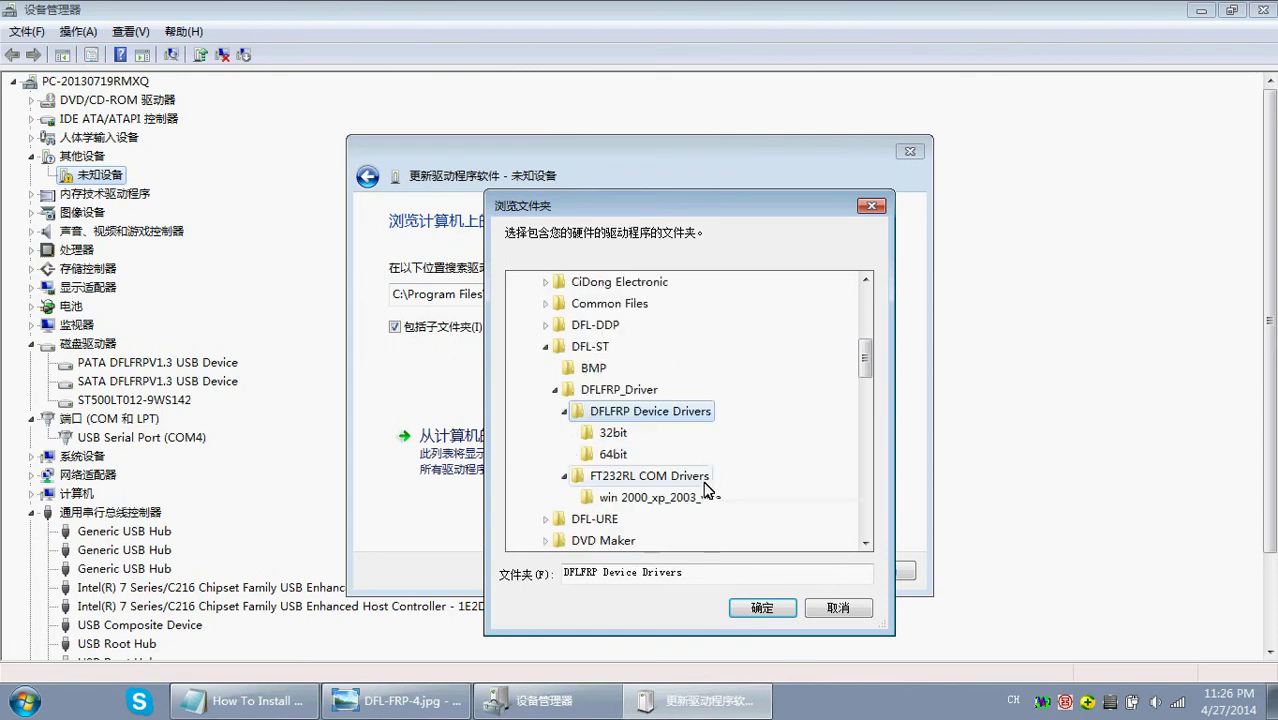
click(614, 436)
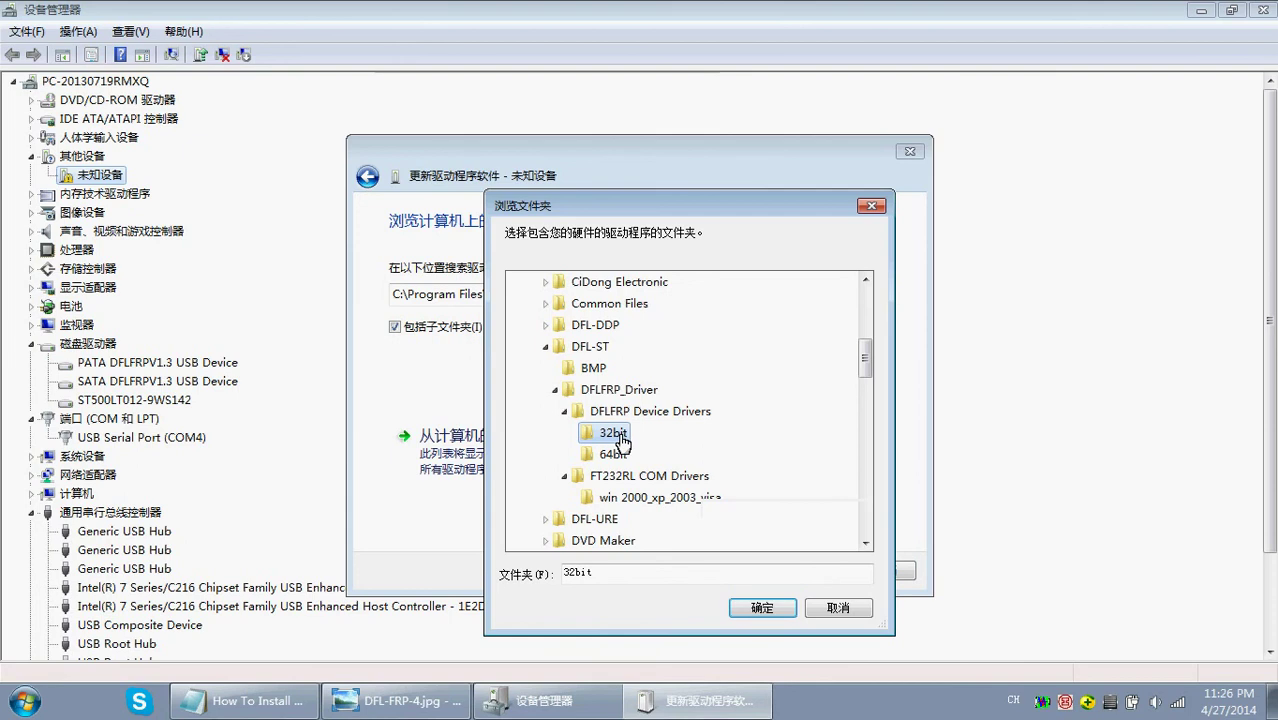
click(760, 609)
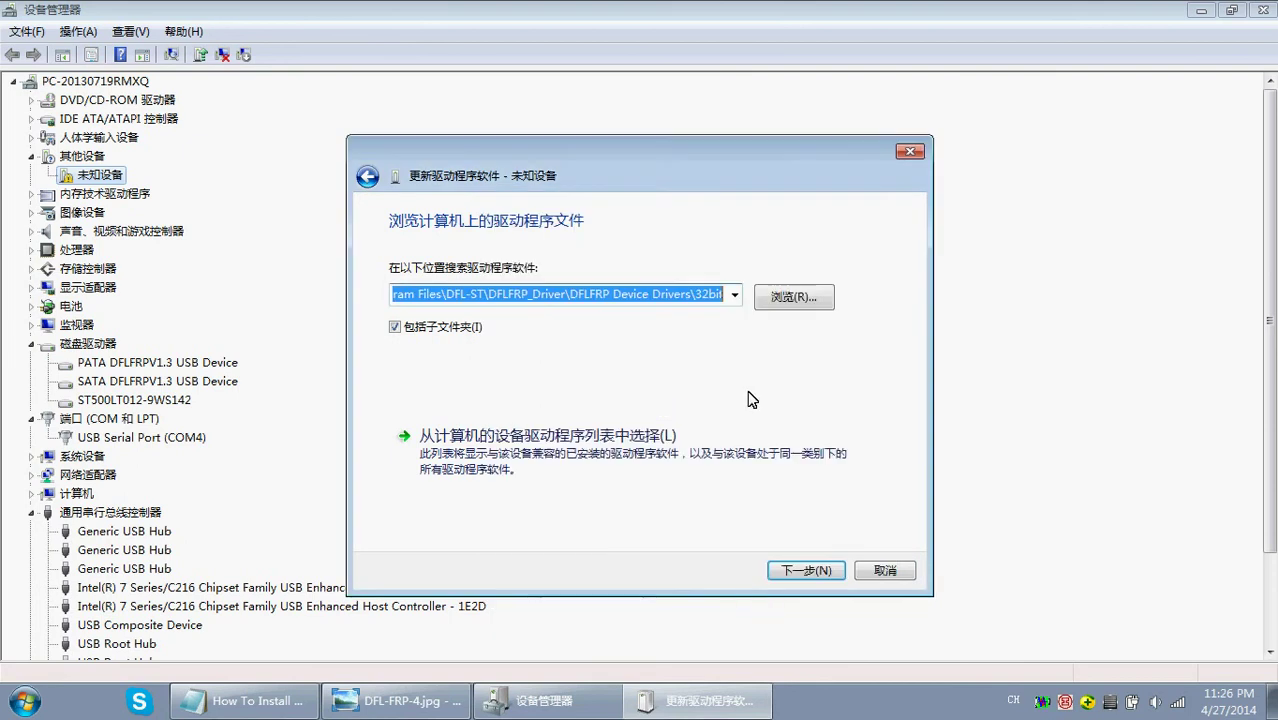
click(745, 375)
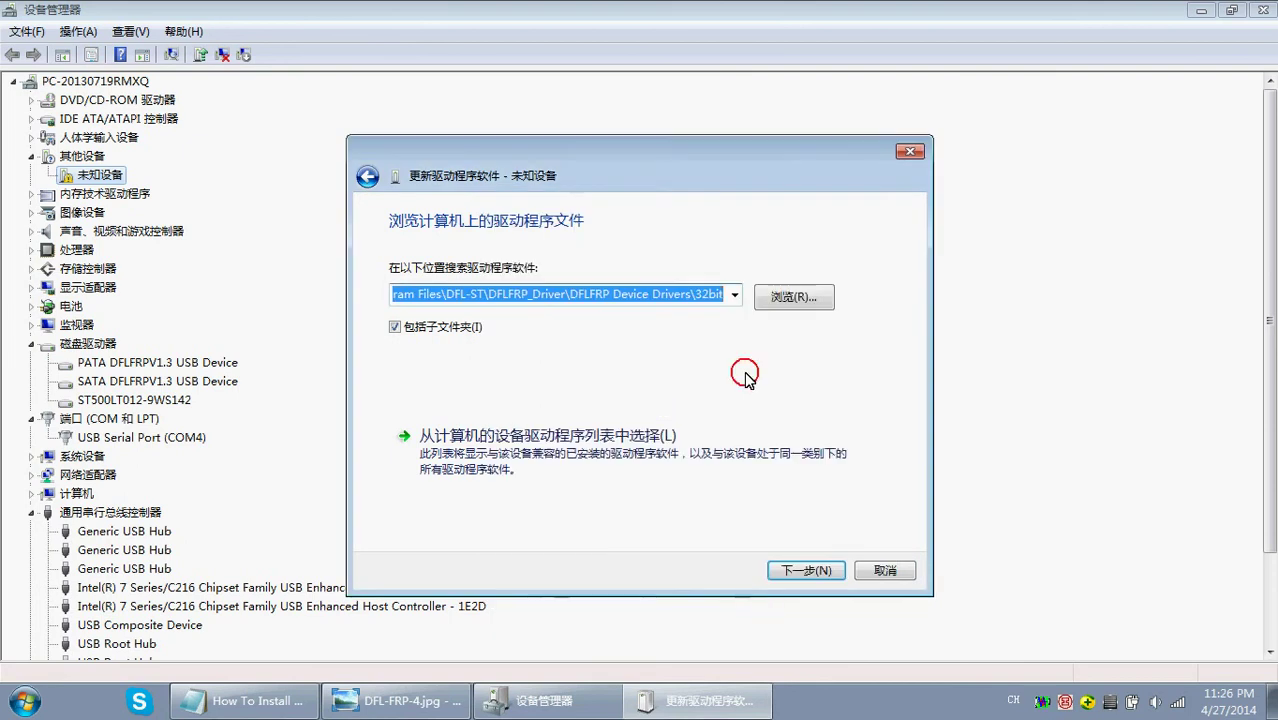
click(805, 574)
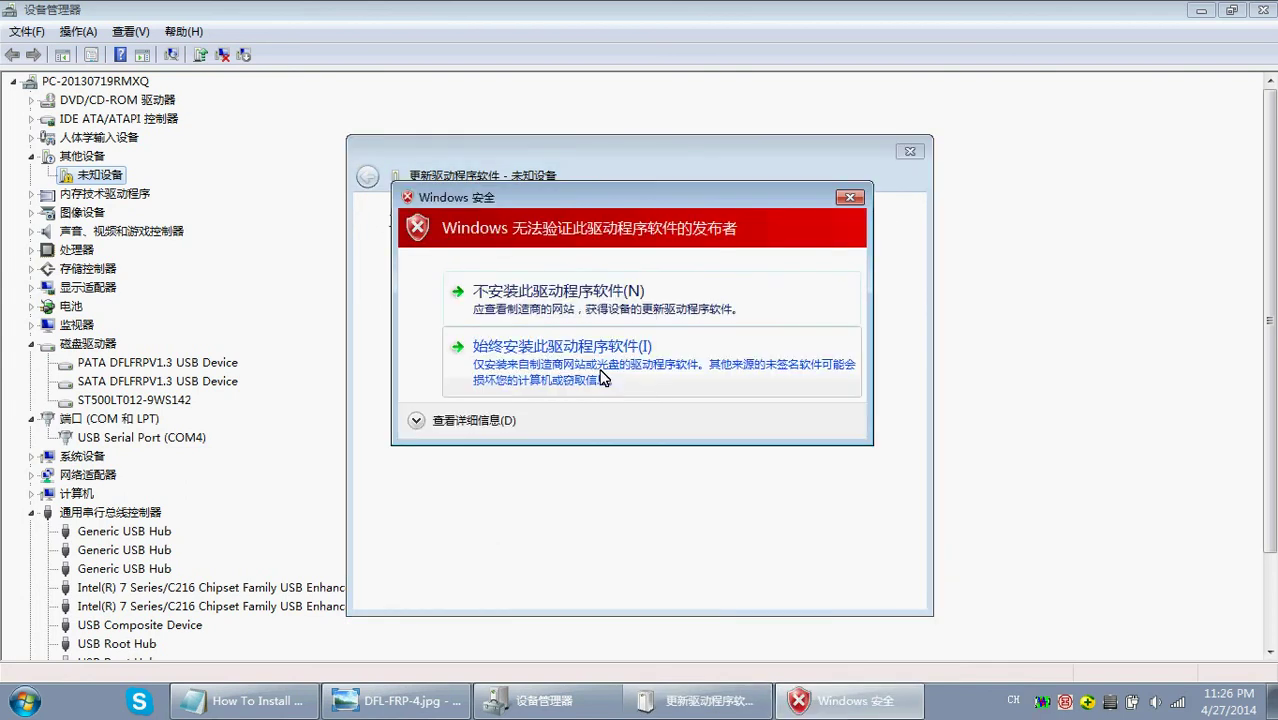
click(625, 368)
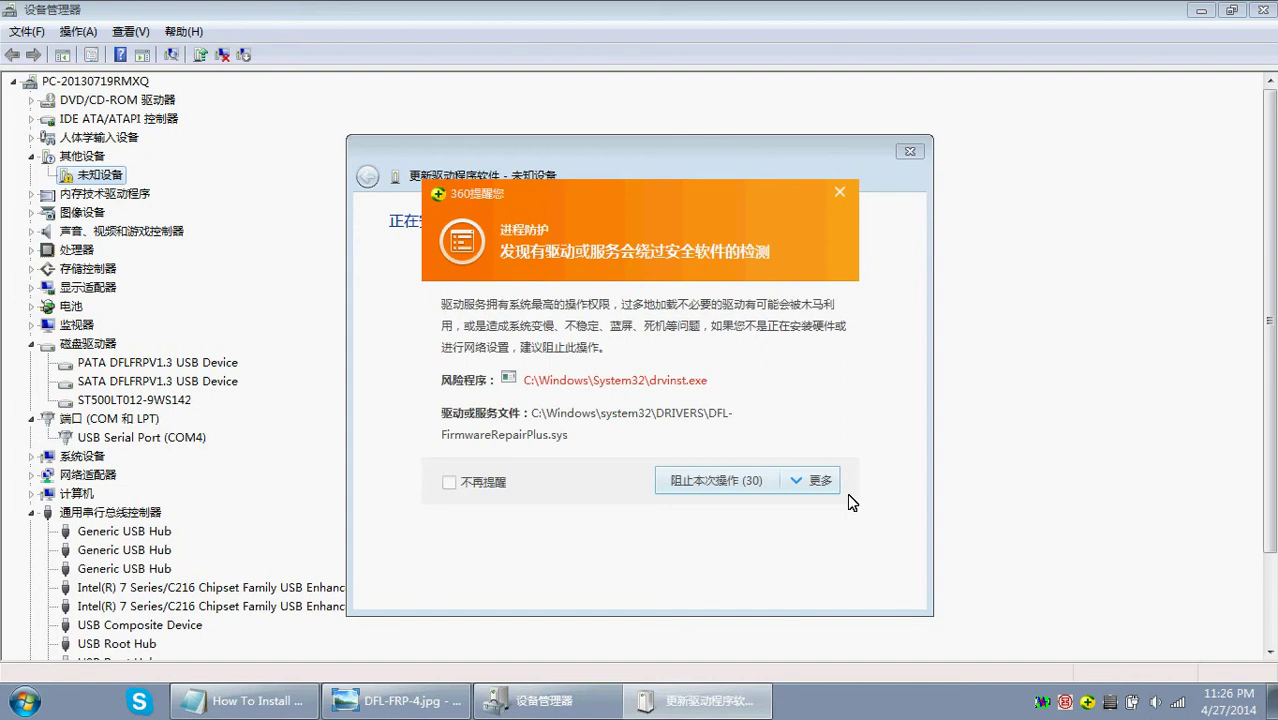
click(821, 481)
click(745, 509)
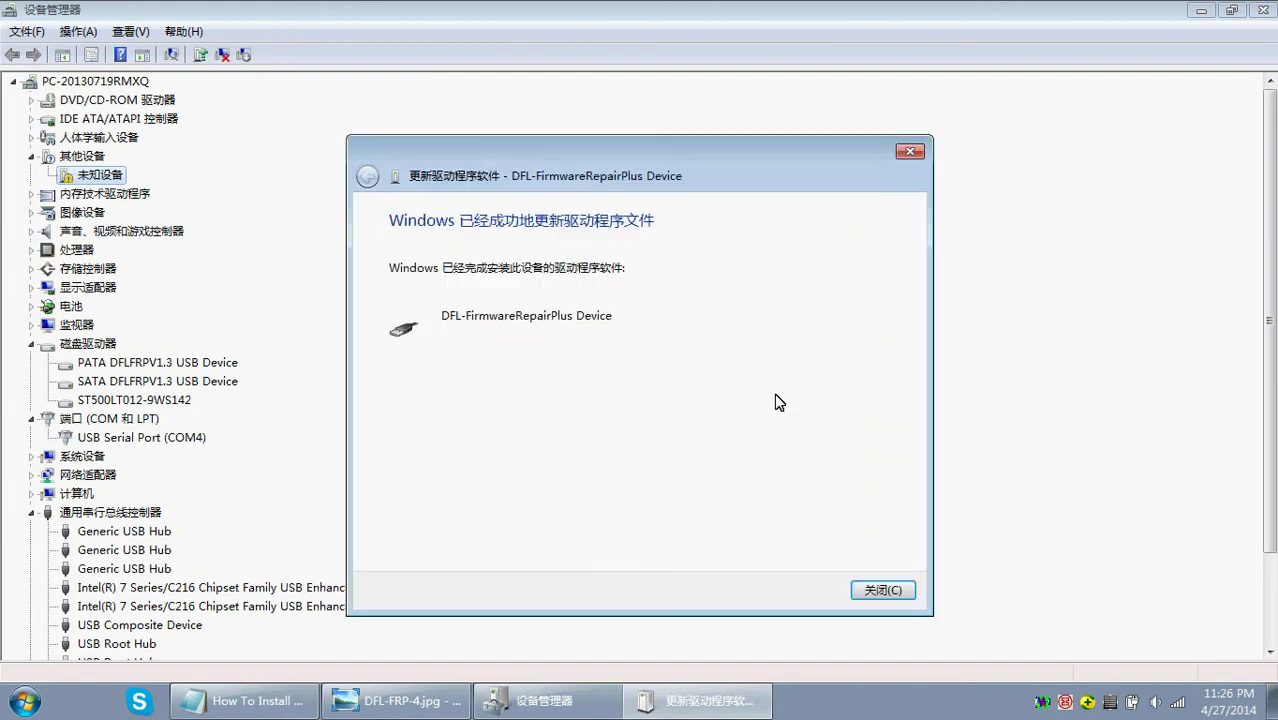
click(876, 590)
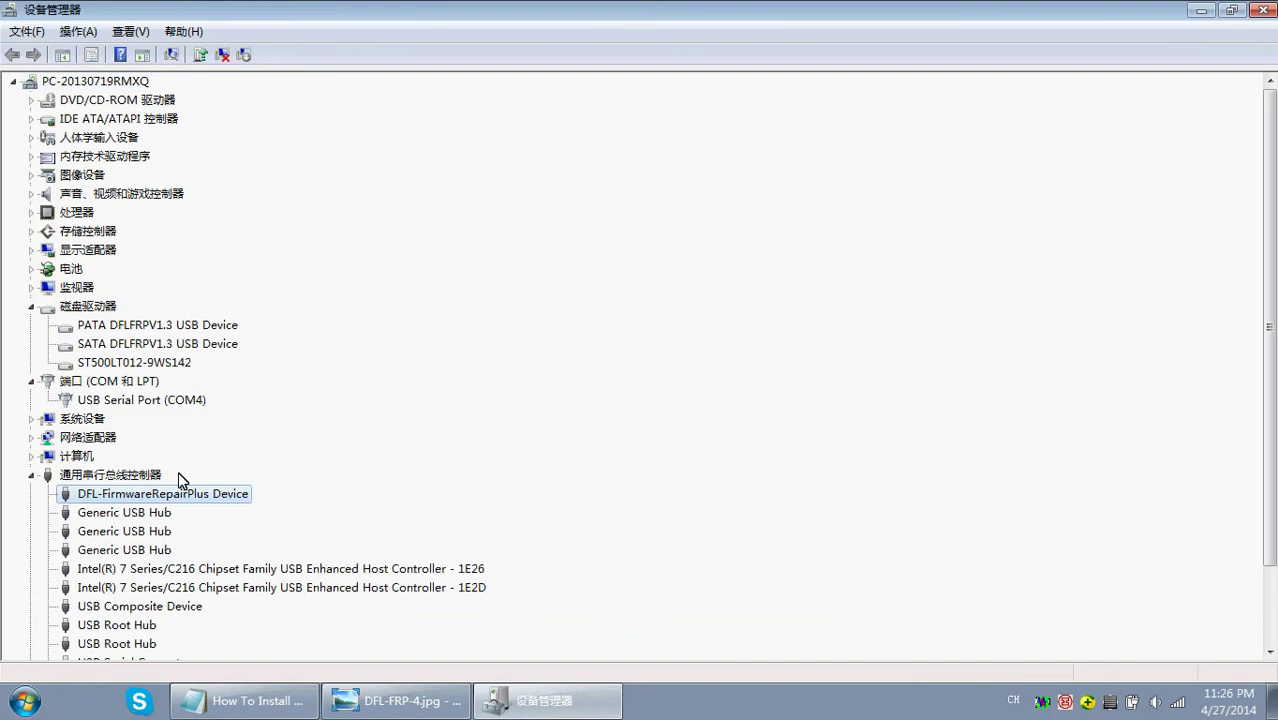
- Check the DFL-FirmwareRepairPlus Device and the PATA and SATA DFLFRPV1.3 disk devices
click(148, 476)
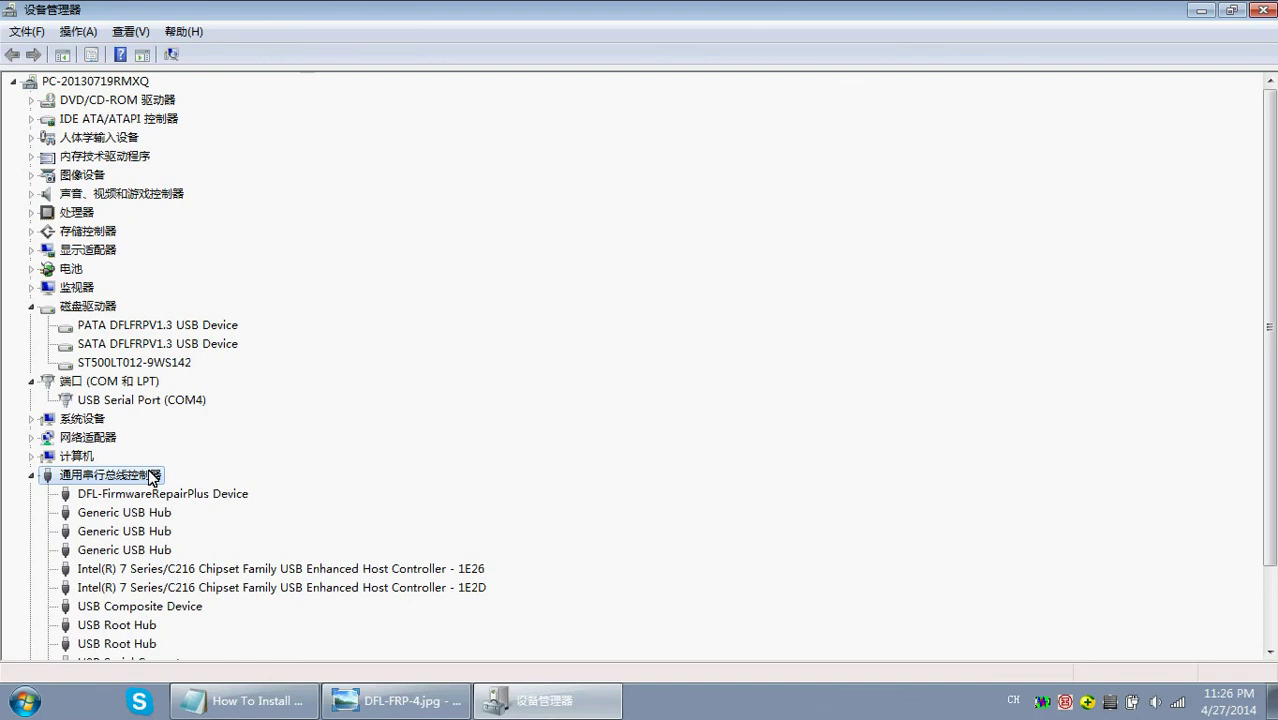
click(194, 500)
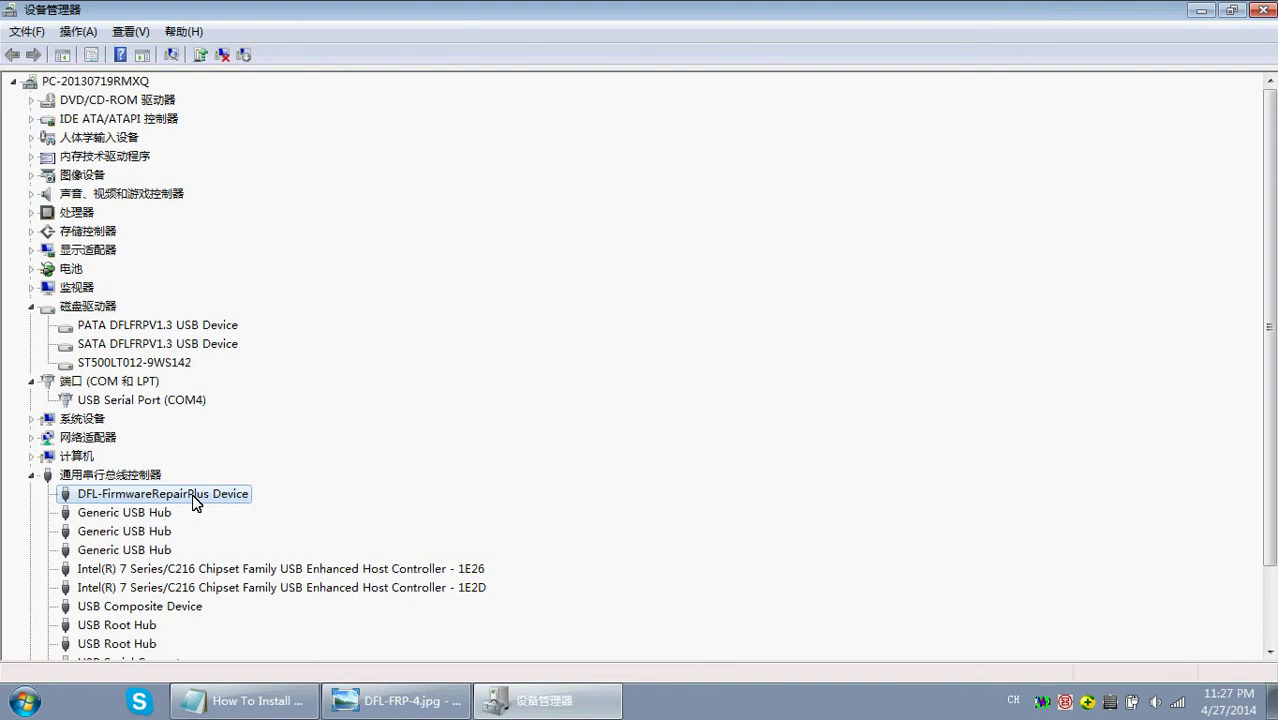
click(104, 308)
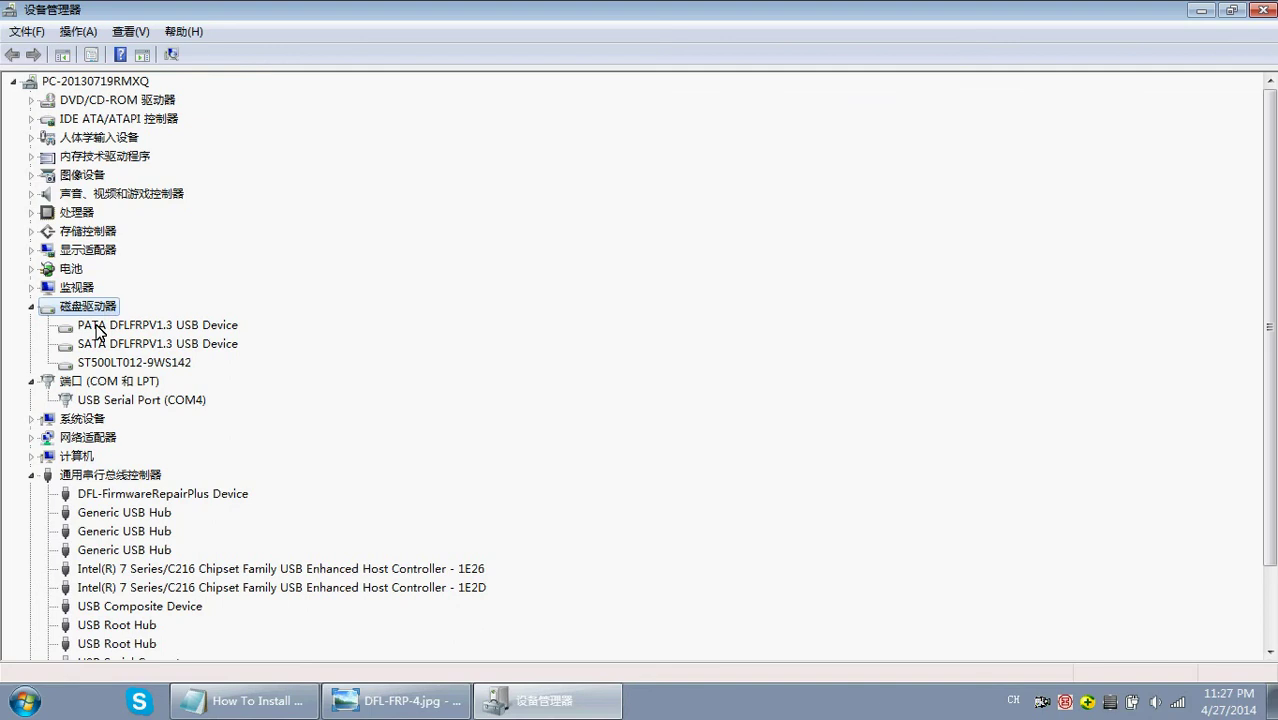
click(196, 326)
click(123, 345)
click(164, 344)
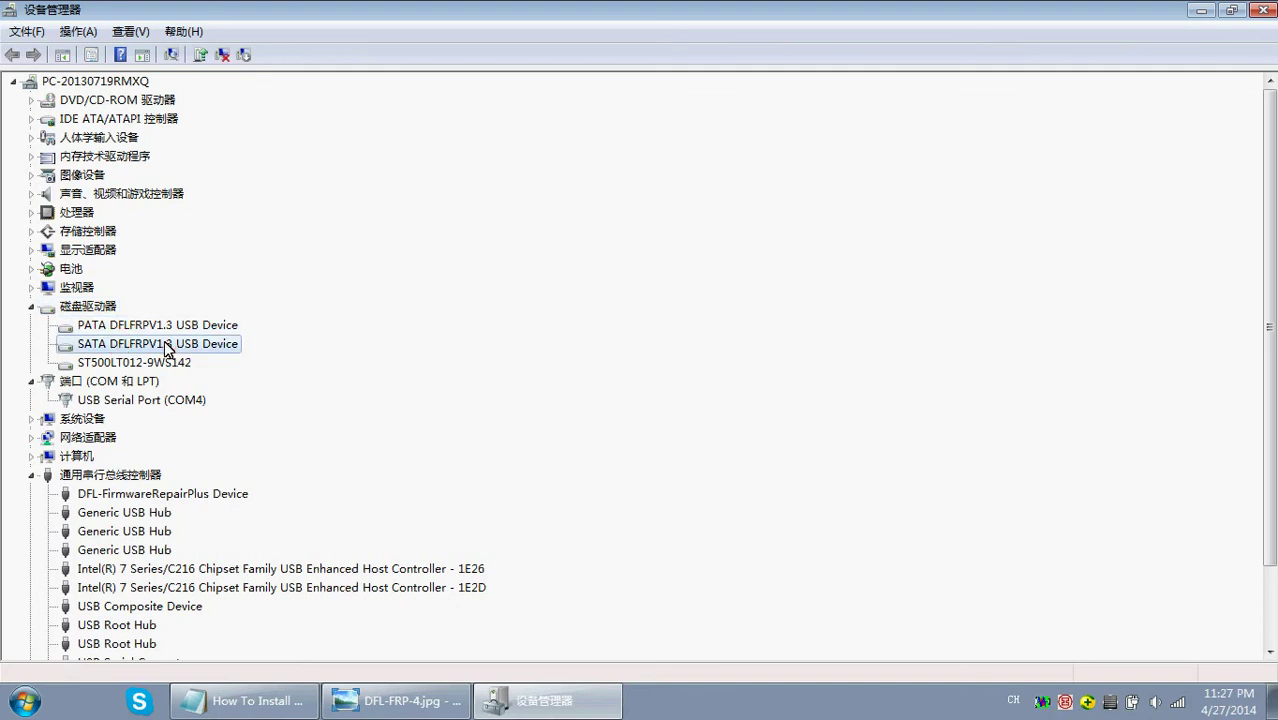
click(100, 306)
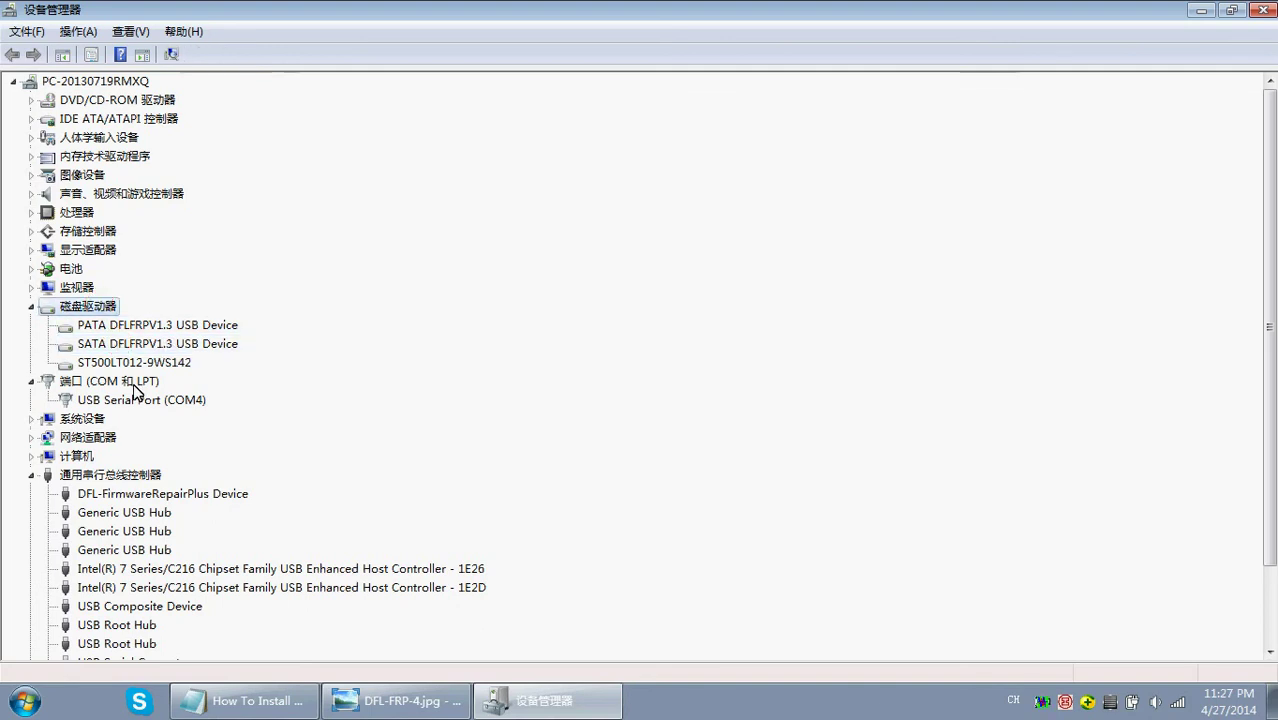
- Check USB Serial Port (COM4) and DFL-FirmwareRepairPlus Device, then close Device Manager
click(137, 384)
click(155, 405)
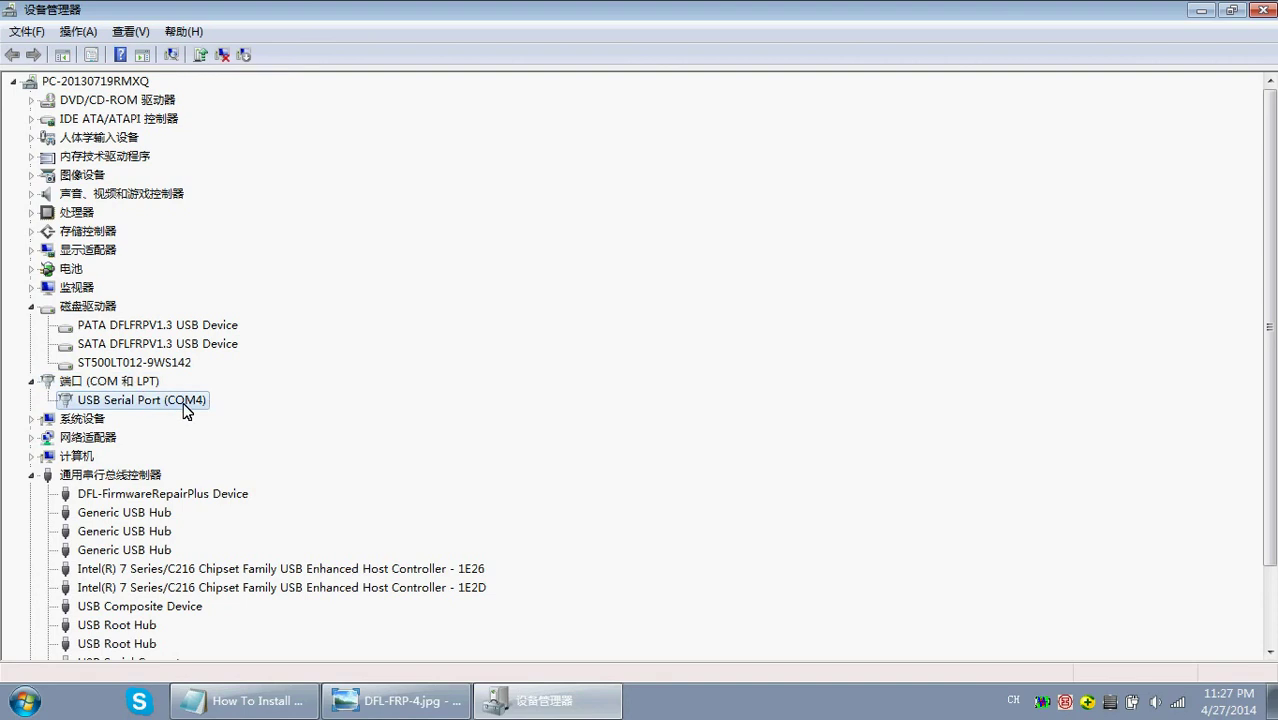
click(157, 476)
scroll(157, 476, down, 1)
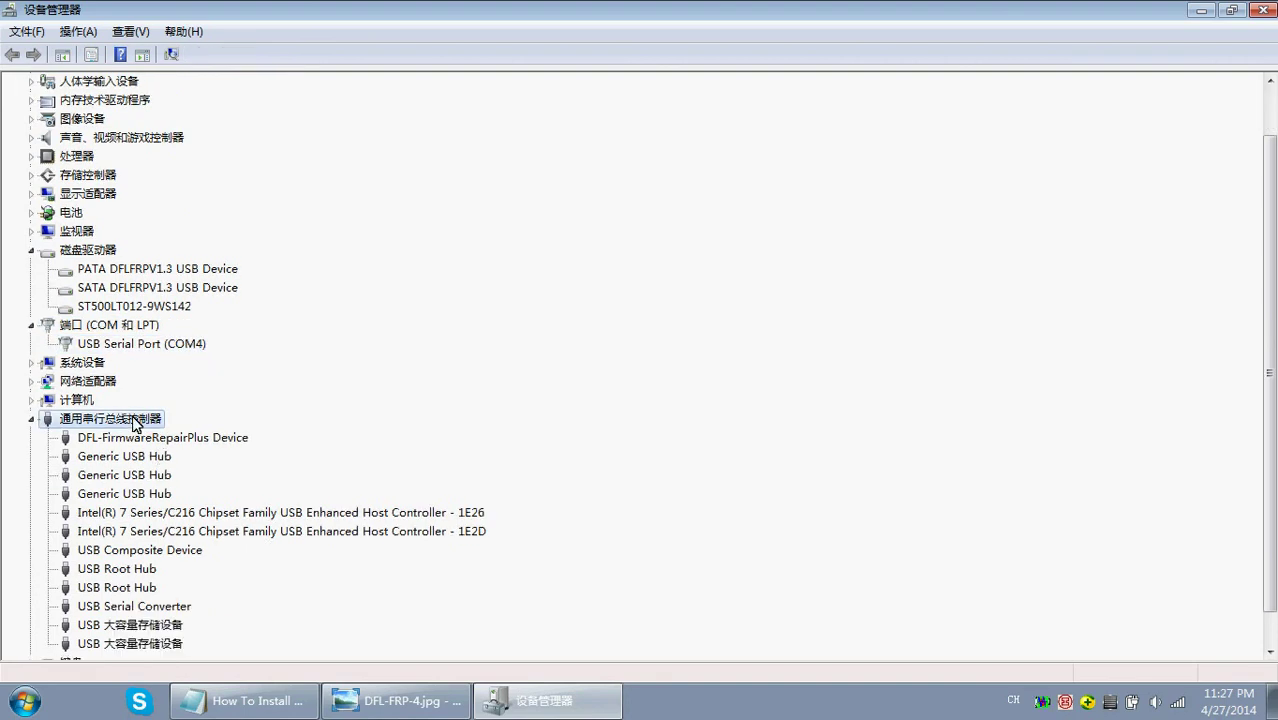
click(170, 440)
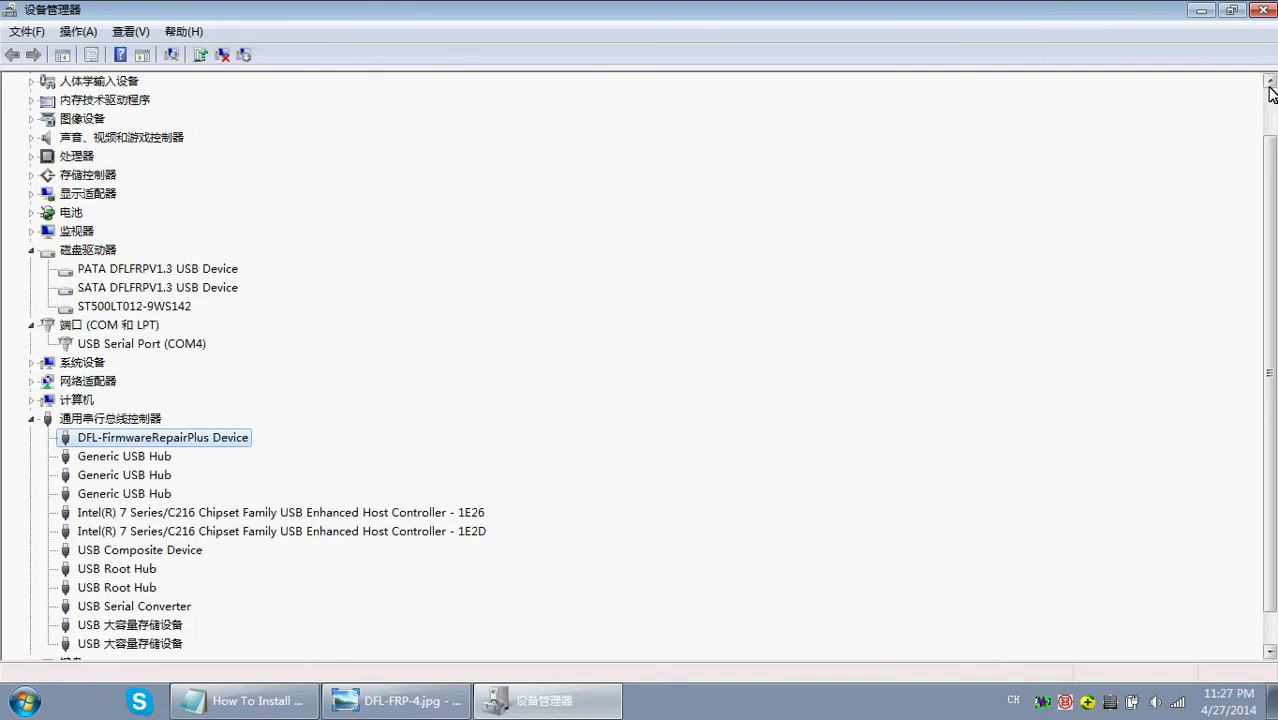
click(1263, 10)
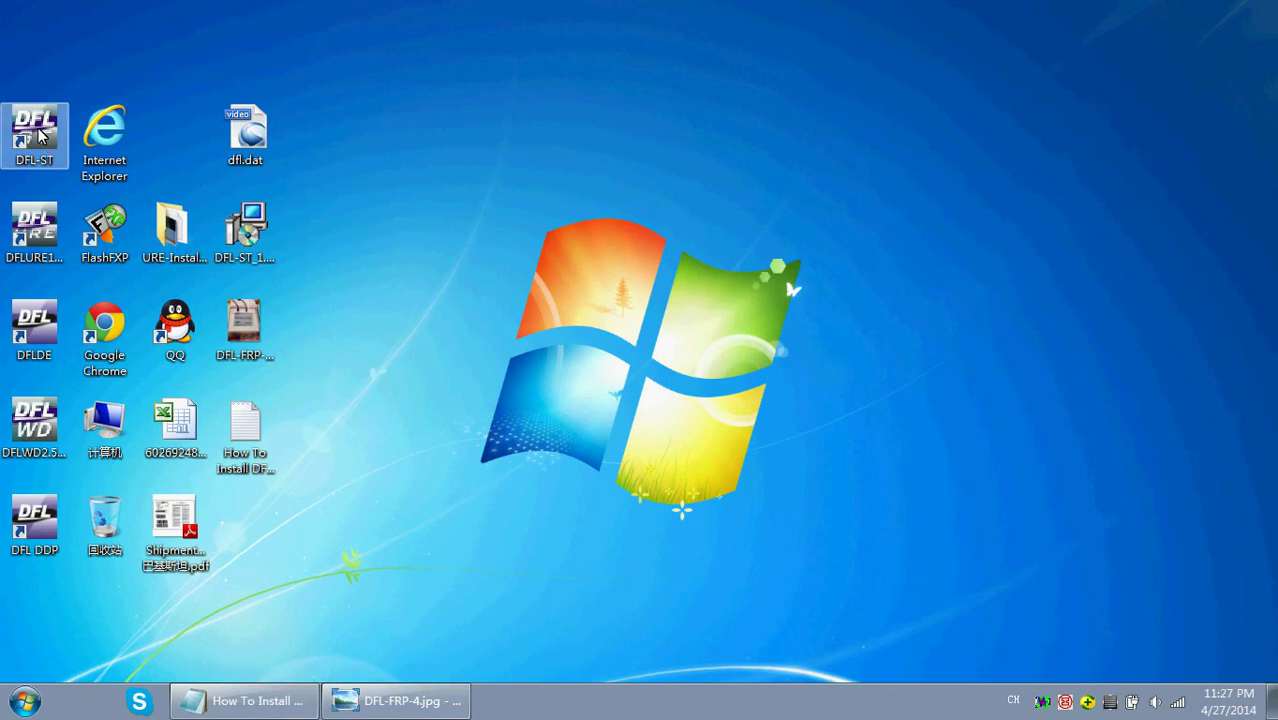
- Launch DFL-ST, dismiss the not-registered warning, and set the save path to streg on the Desktop
double_click(40, 136)
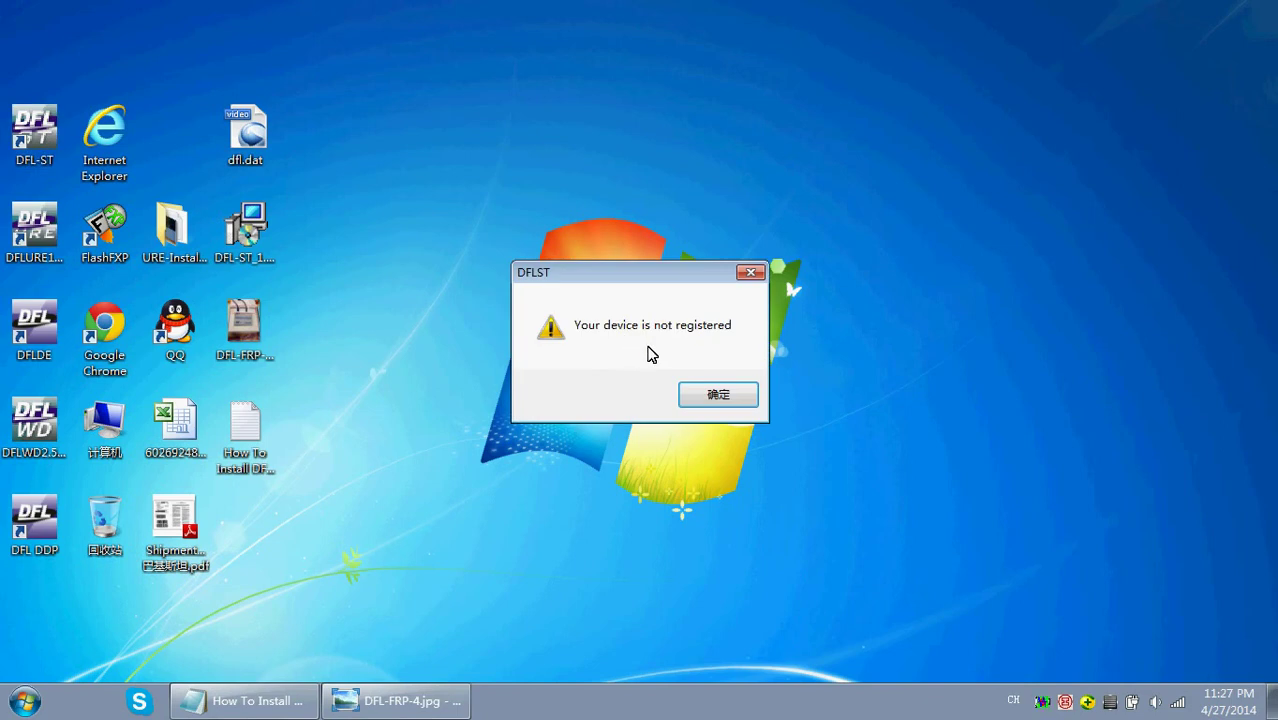
click(718, 395)
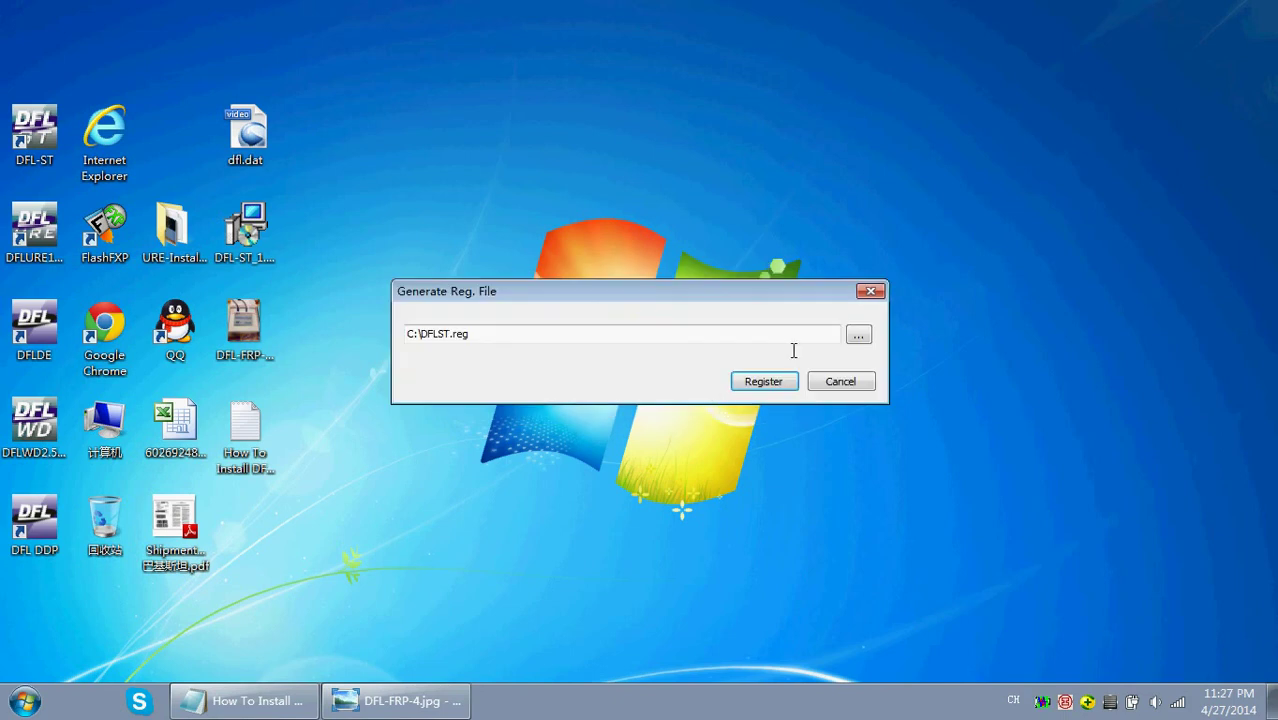
click(859, 334)
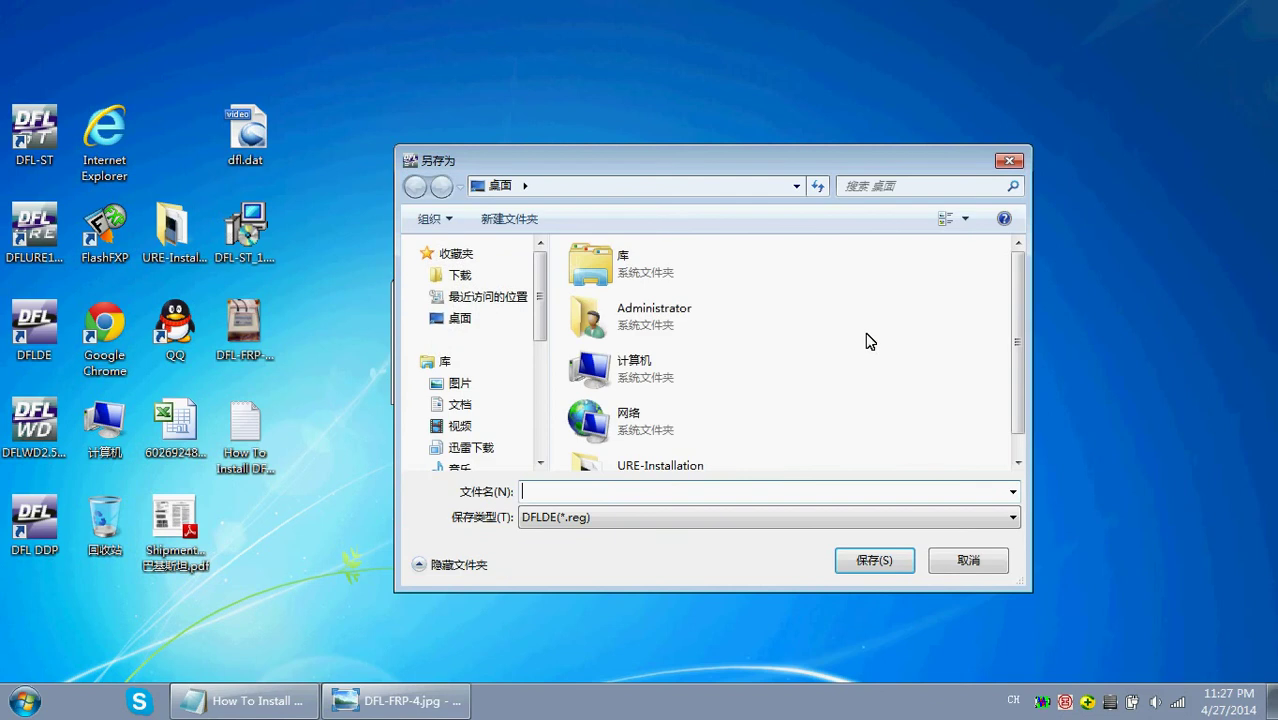
click(650, 494)
text(streg)
click(876, 558)
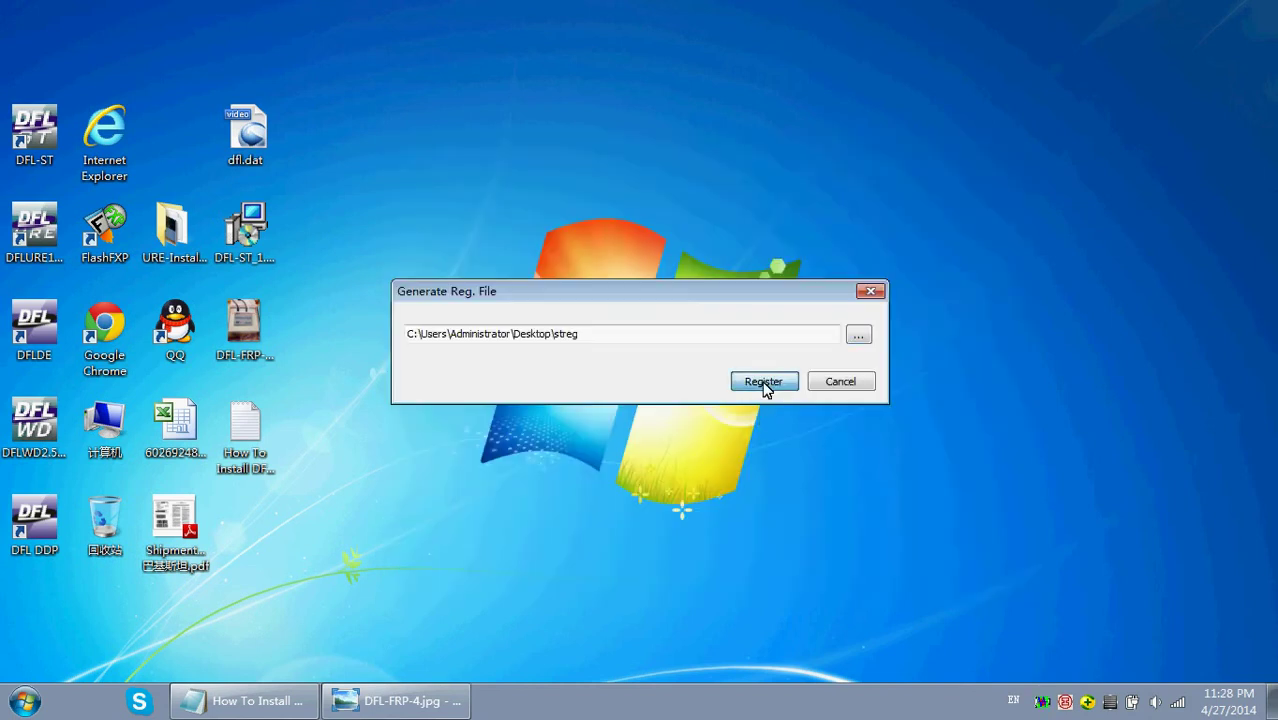
- Generate the streg registration file and drag it beside dfl.dat
click(764, 382)
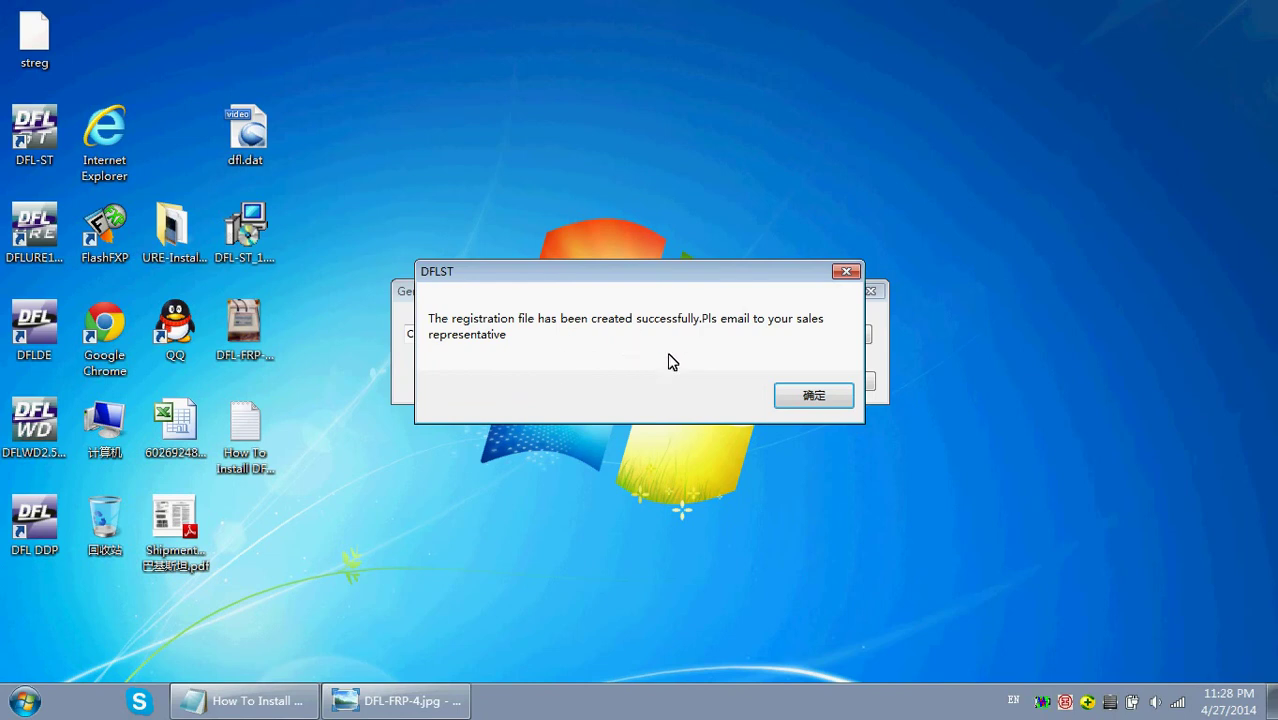
click(808, 396)
drag(48, 70, 330, 150)
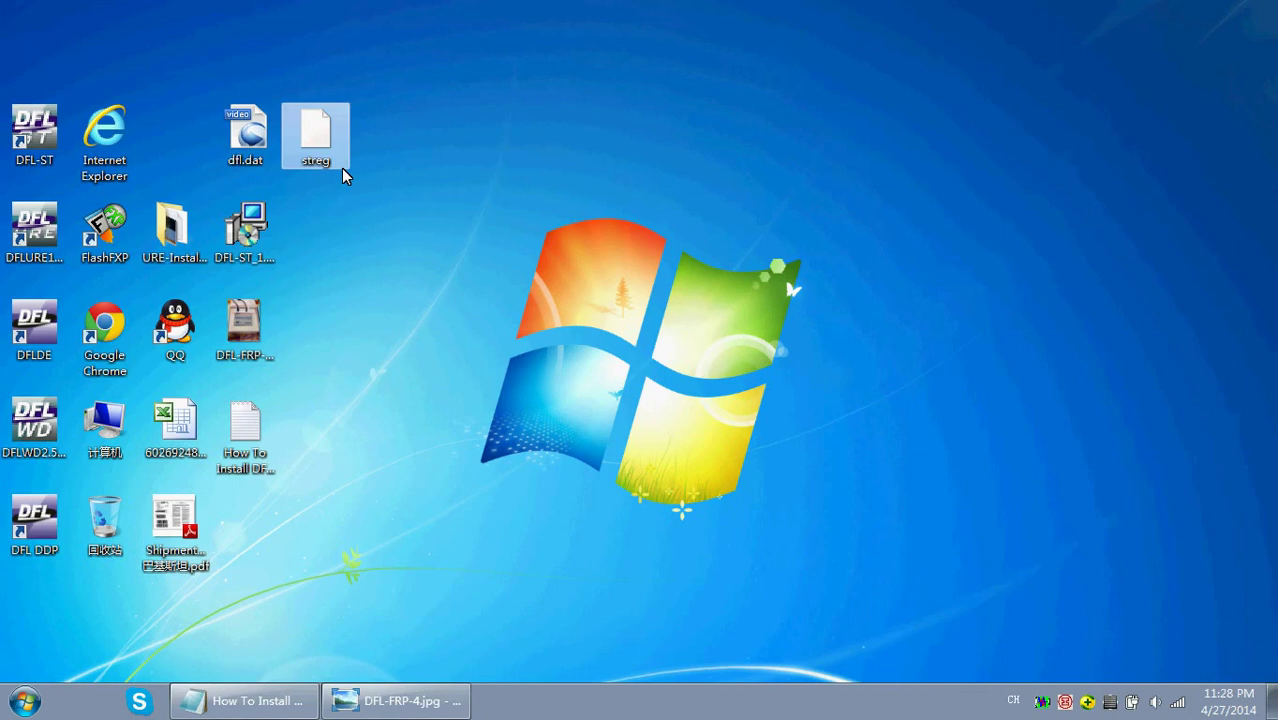
- Move streg down one row and drag dfl.dat into the top-row spot above it
drag(342, 175, 335, 245)
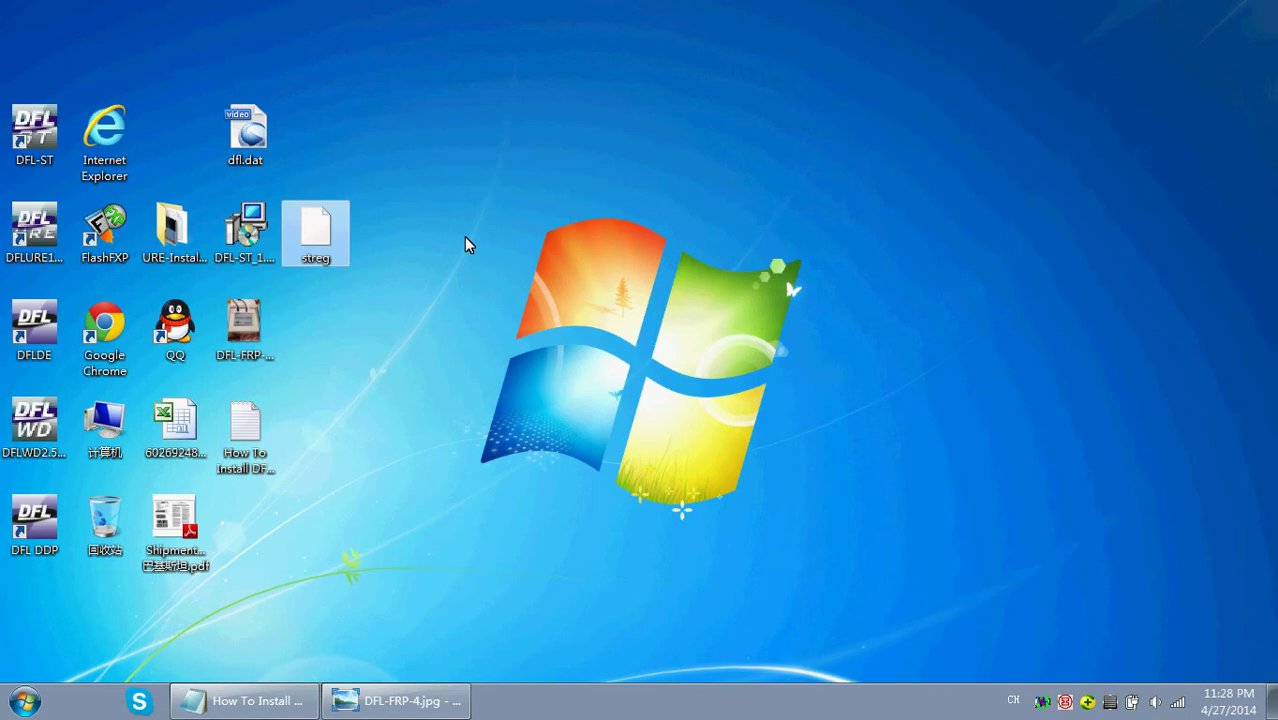
click(258, 134)
drag(258, 134, 315, 139)
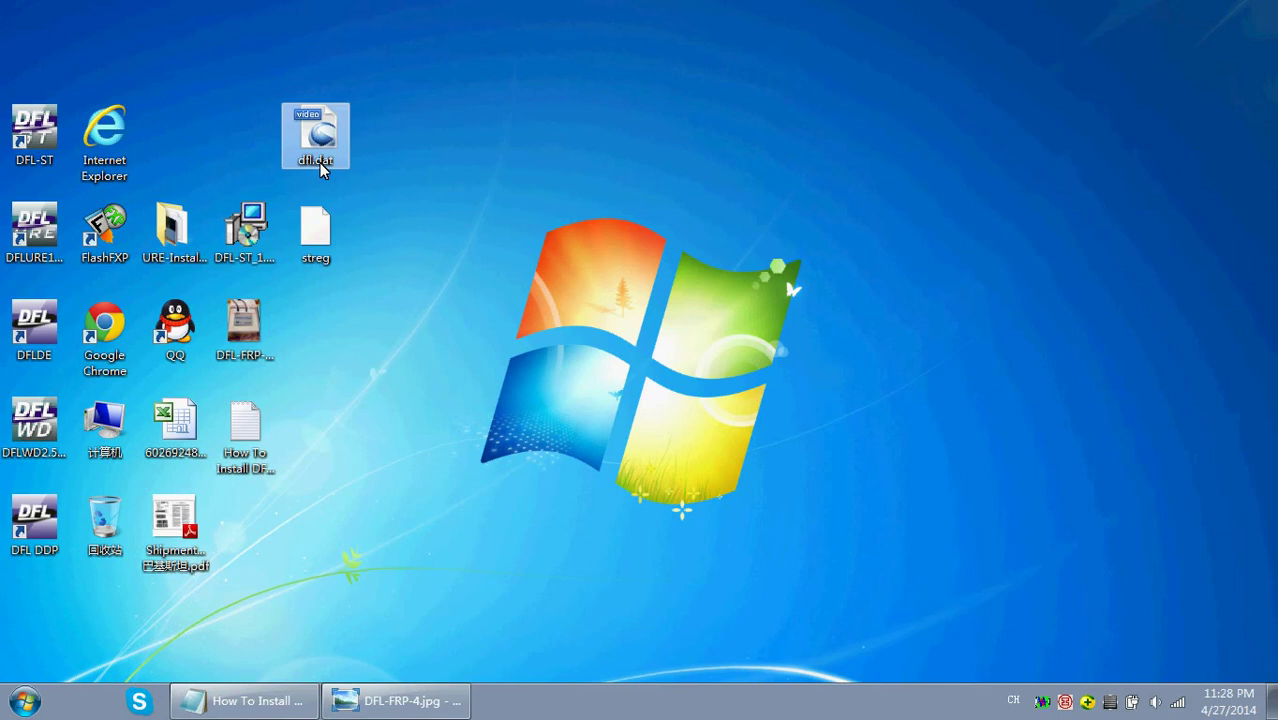
- Paste a copy of dfl.dat into C:\Program Files\DFL-ST, then close that folder window
click(330, 168)
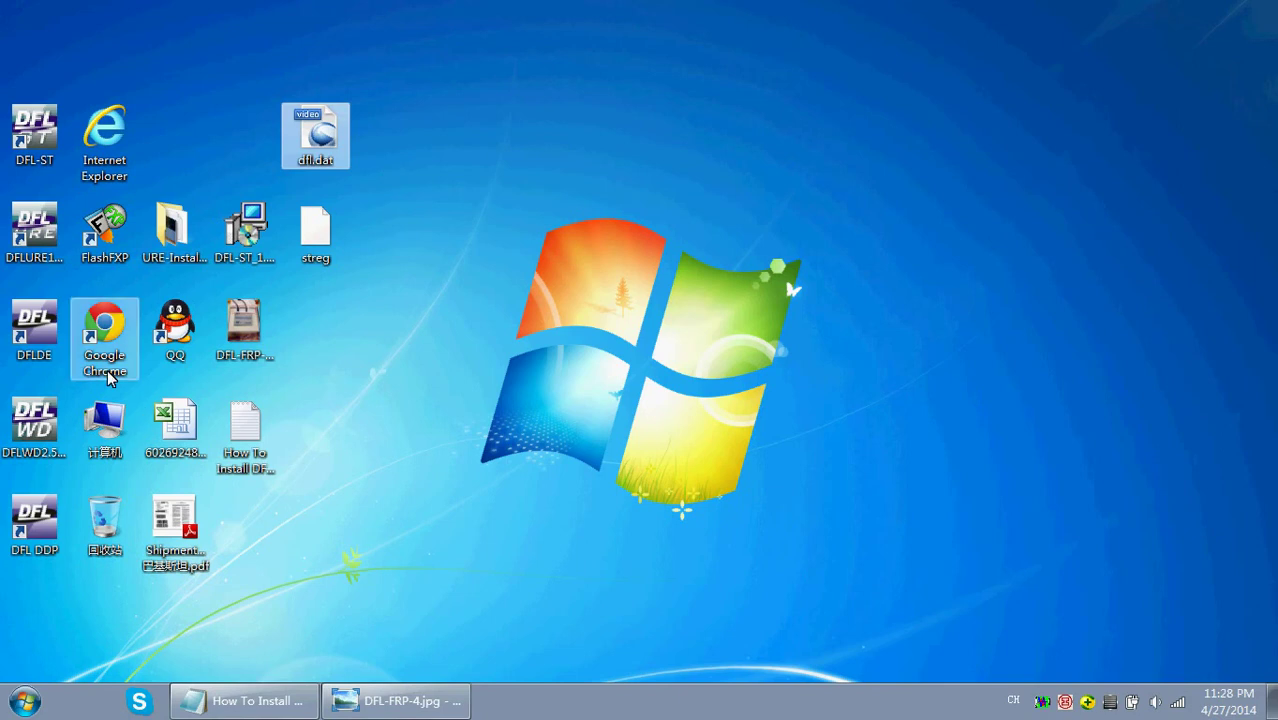
double_click(105, 422)
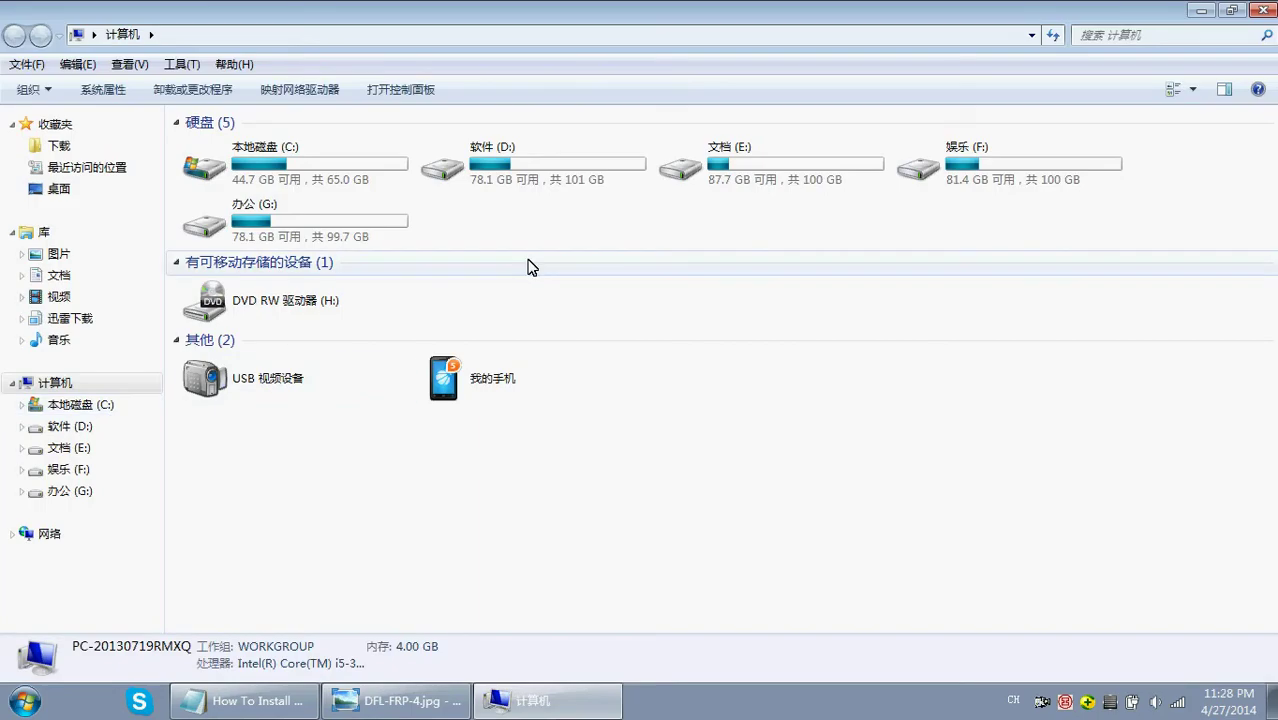
double_click(296, 161)
double_click(282, 140)
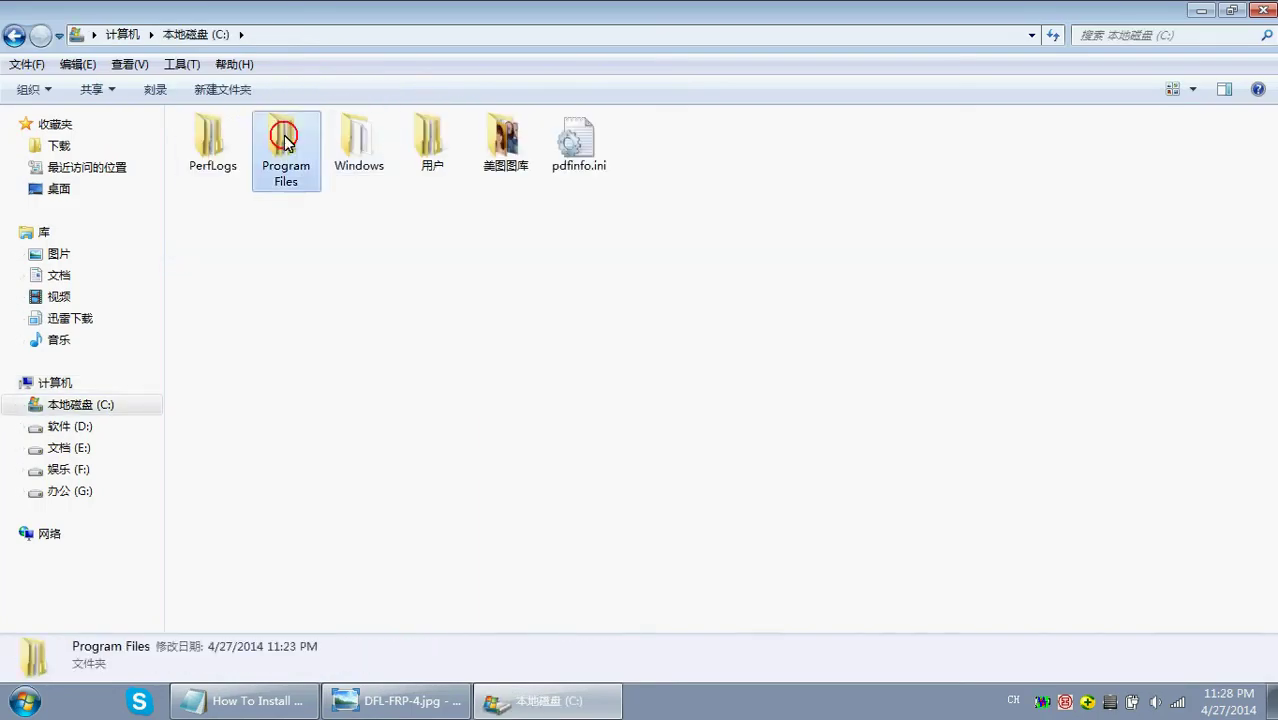
double_click(1105, 147)
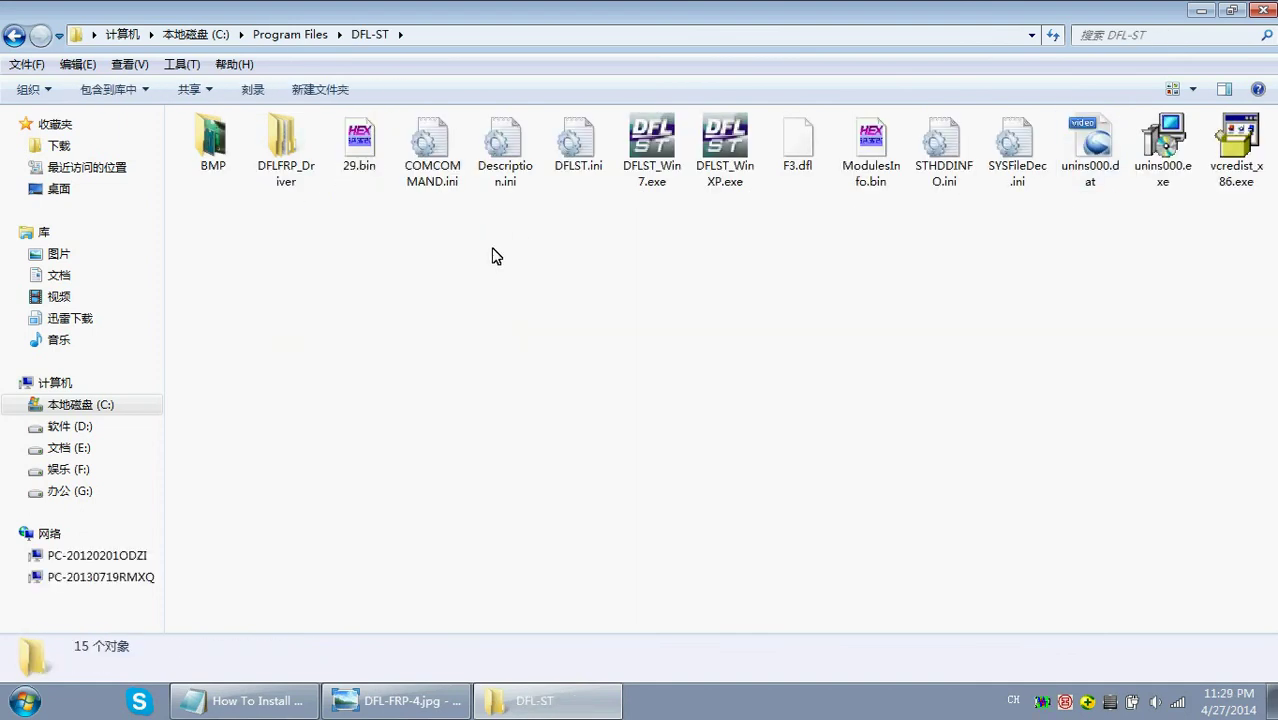
key(ctrl+v)
click(599, 277)
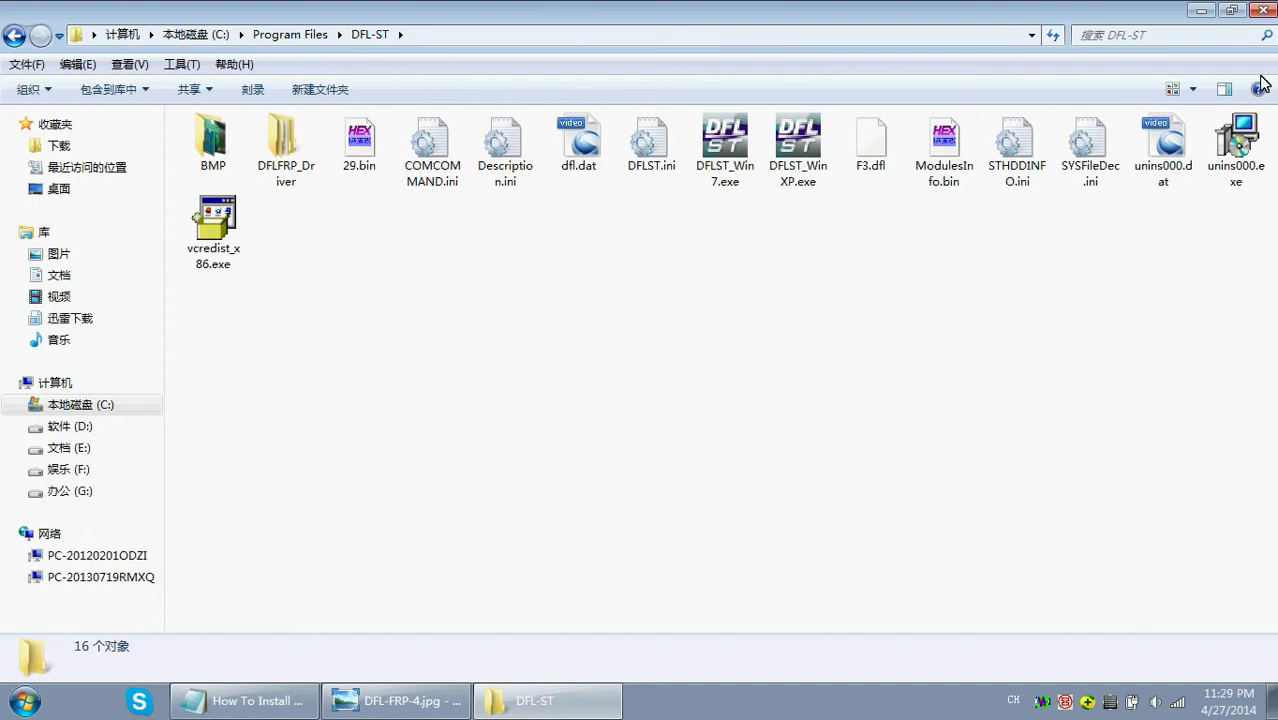
click(1264, 10)
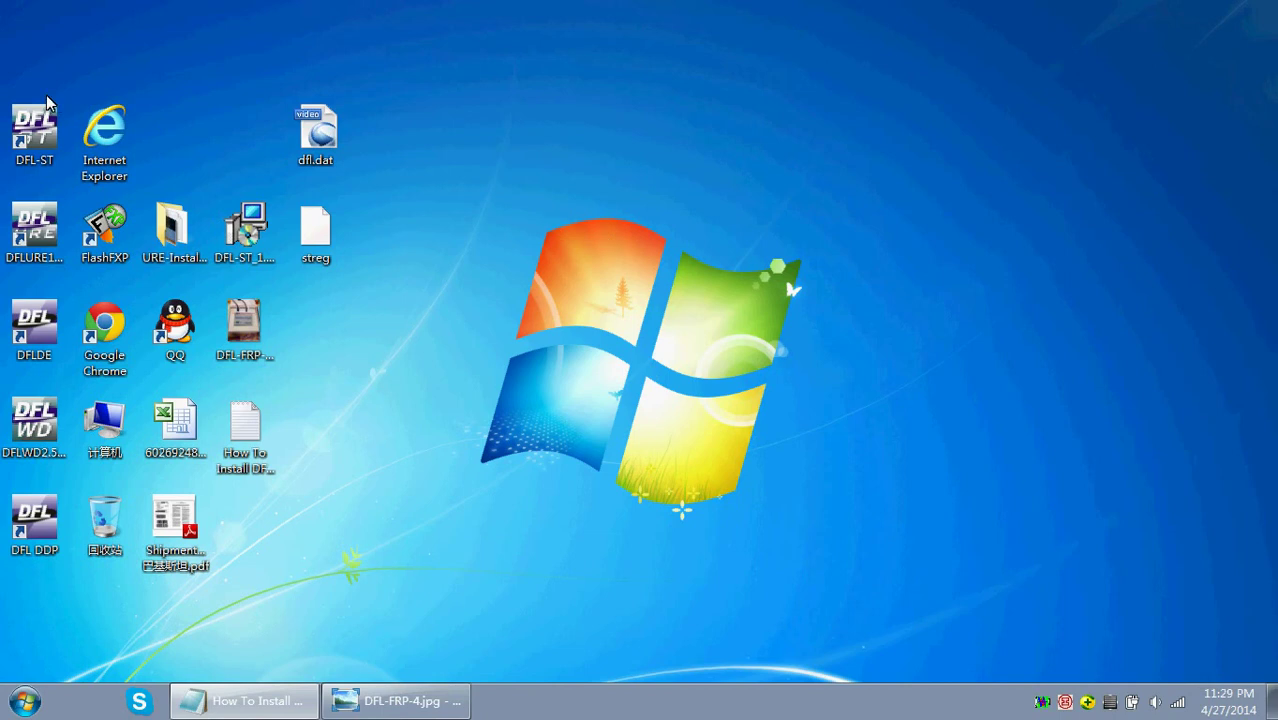
- Relaunch DFL-ST and start its search for the connected SATA disk
double_click(37, 133)
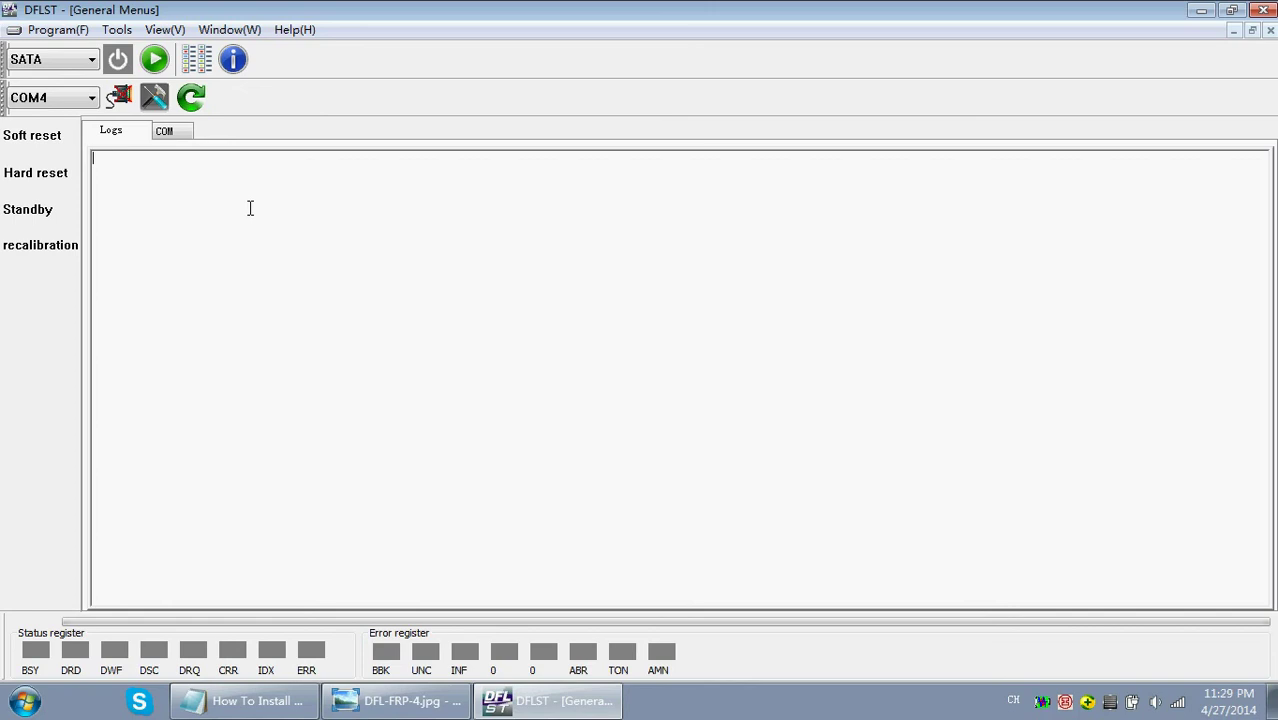
click(117, 60)
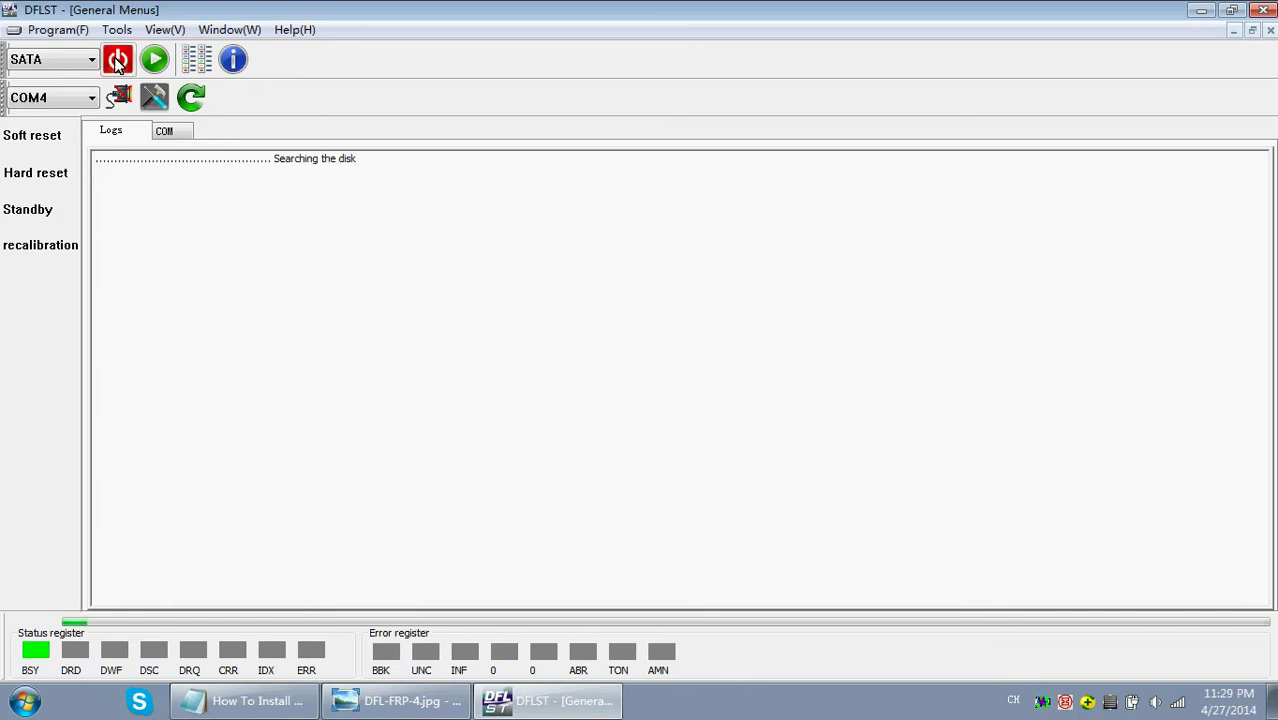